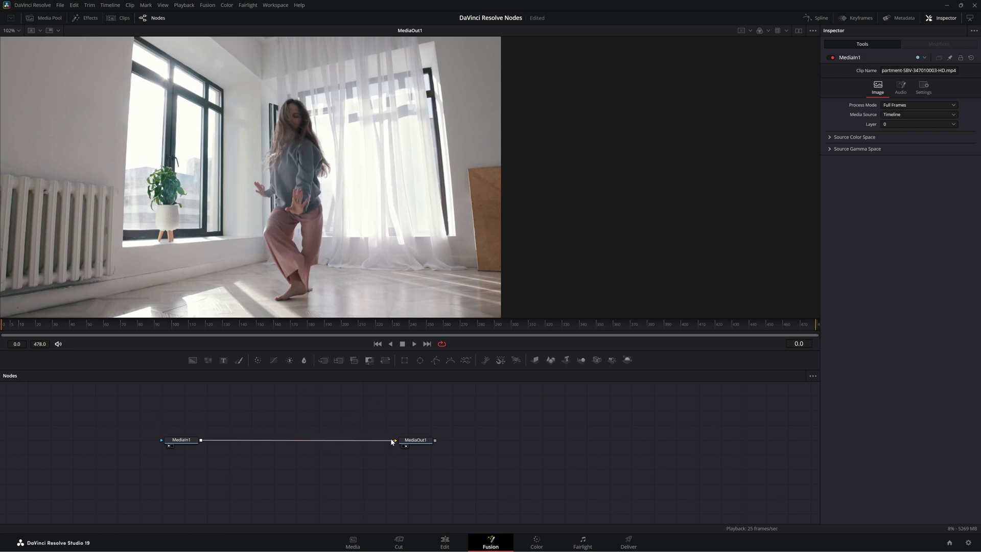
# Switch to the Edit page to show the dance clip on Timeline 1's V1 track.
pyautogui.click(445, 543)
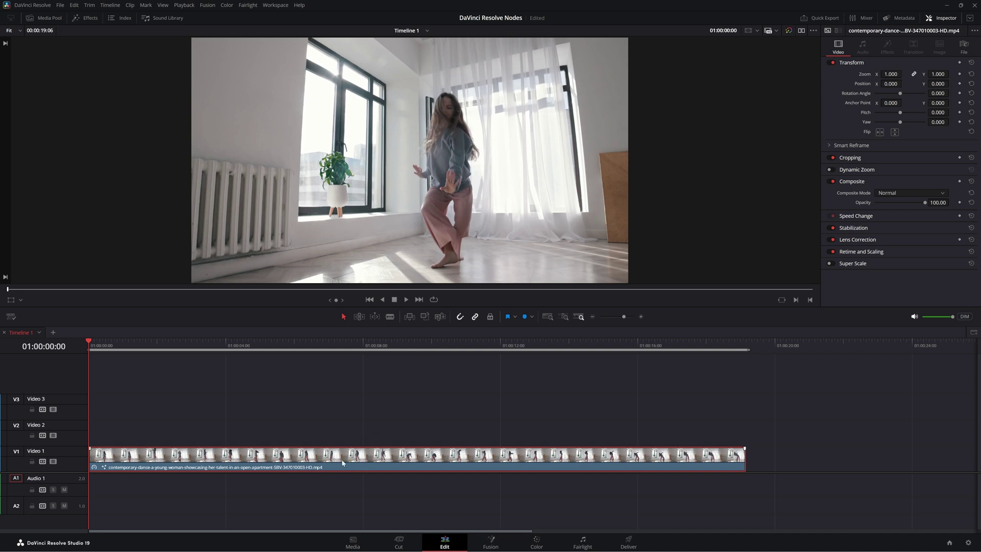
# Show the dance clip's retime curve and retime speed controls.
pyautogui.rightClick(367, 461)
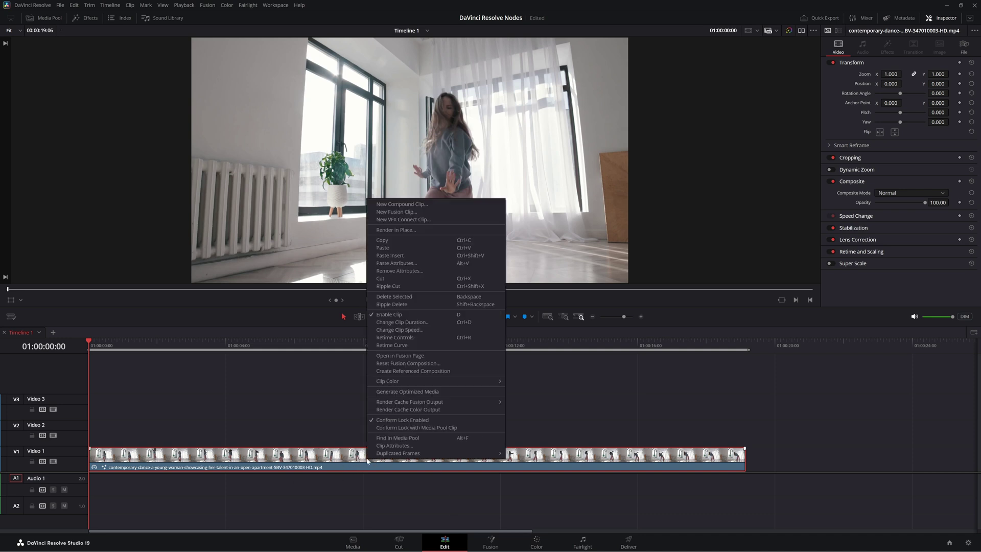
pyautogui.click(409, 345)
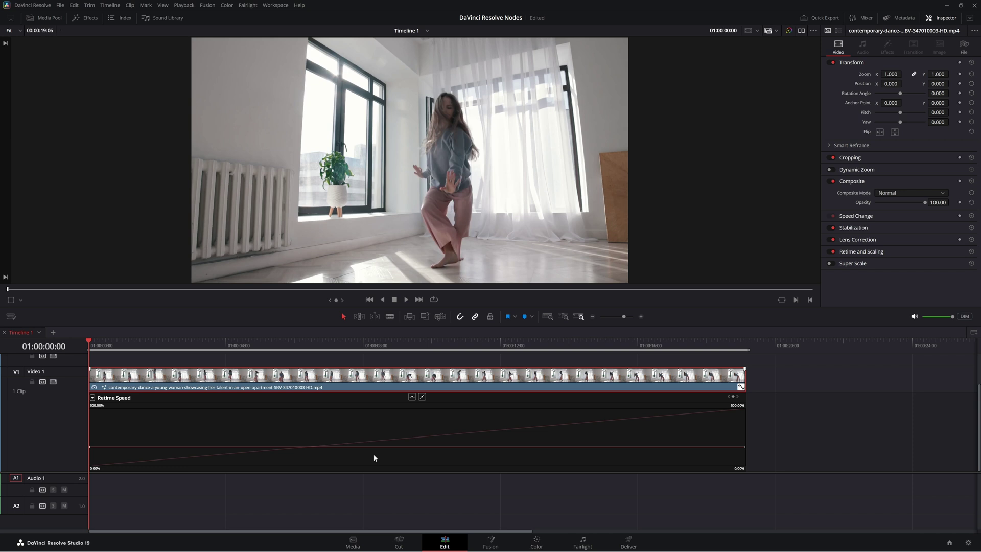
pyautogui.rightClick(359, 383)
pyautogui.click(393, 259)
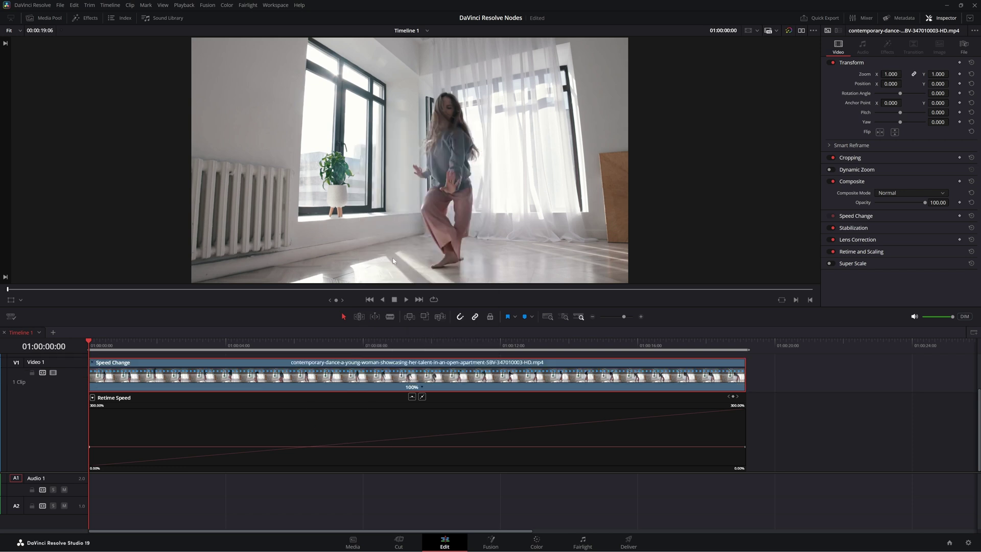
# Add speed points at 01:00:03:14 and 01:00:09:05, splitting the clip into three segments.
pyautogui.moveTo(92, 342); pyautogui.dragTo(211, 342)
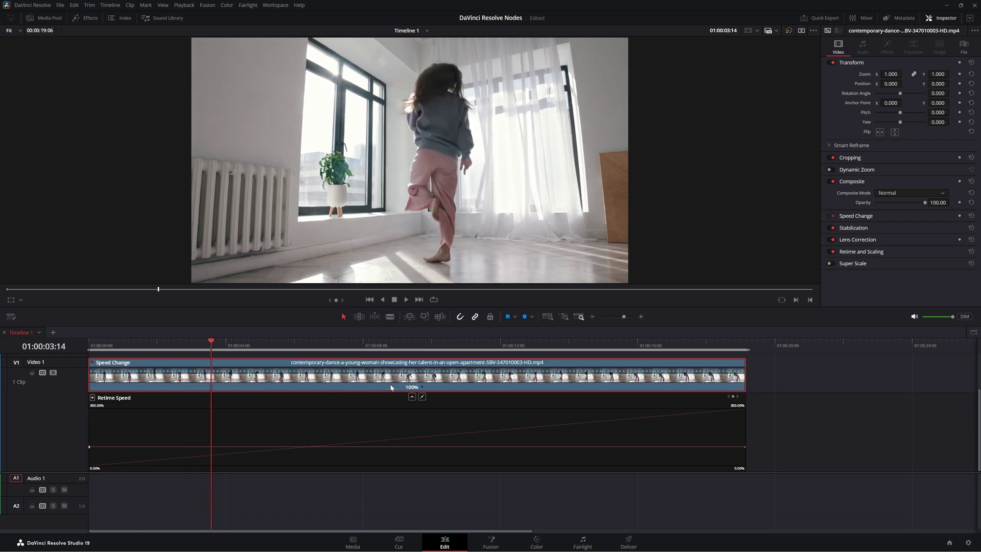
pyautogui.click(422, 389)
pyautogui.click(446, 397)
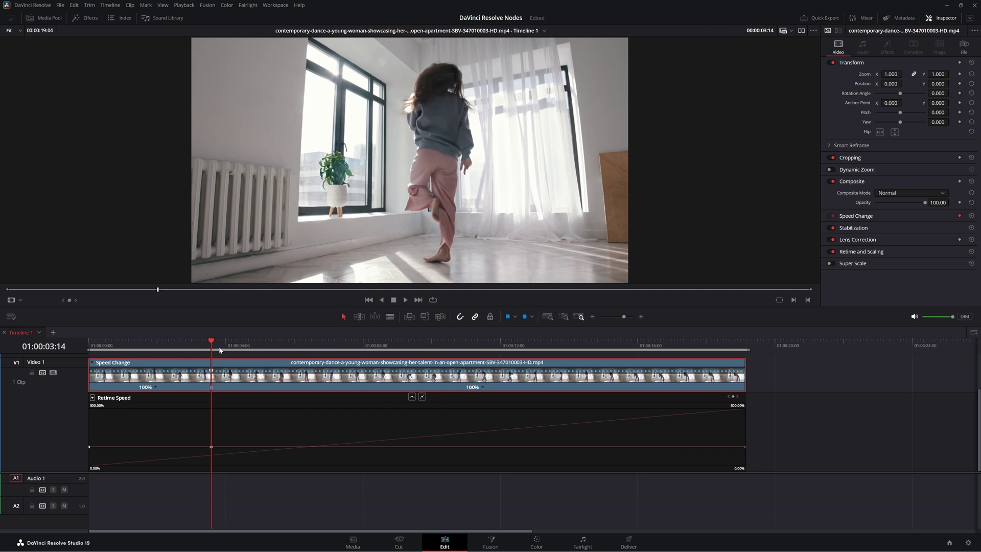
pyautogui.moveTo(212, 343); pyautogui.dragTo(405, 385)
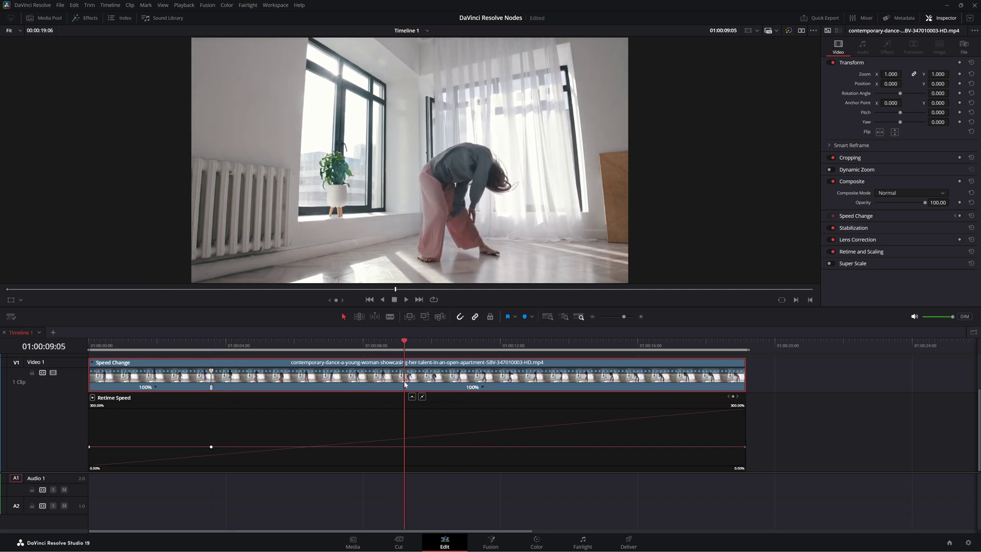
pyautogui.click(483, 388)
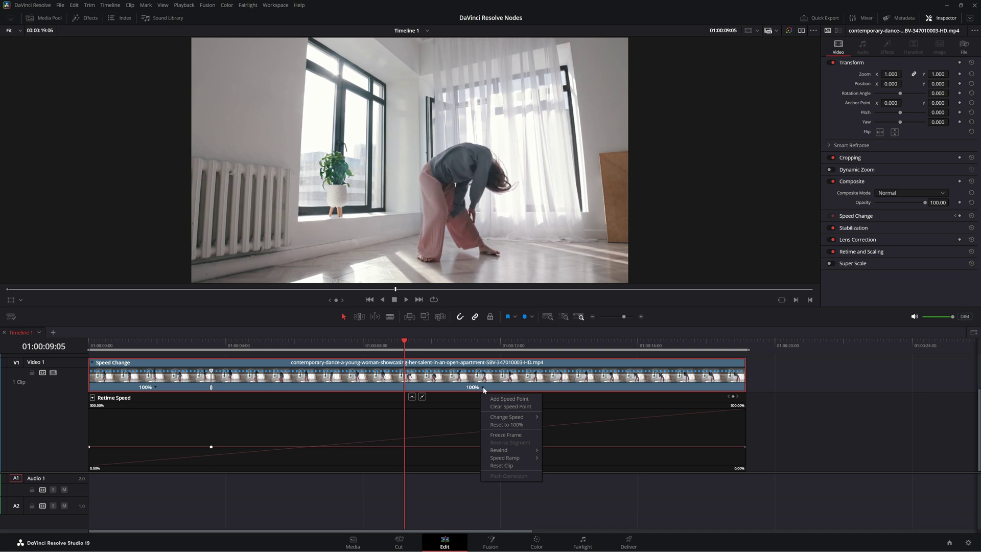
pyautogui.click(499, 402)
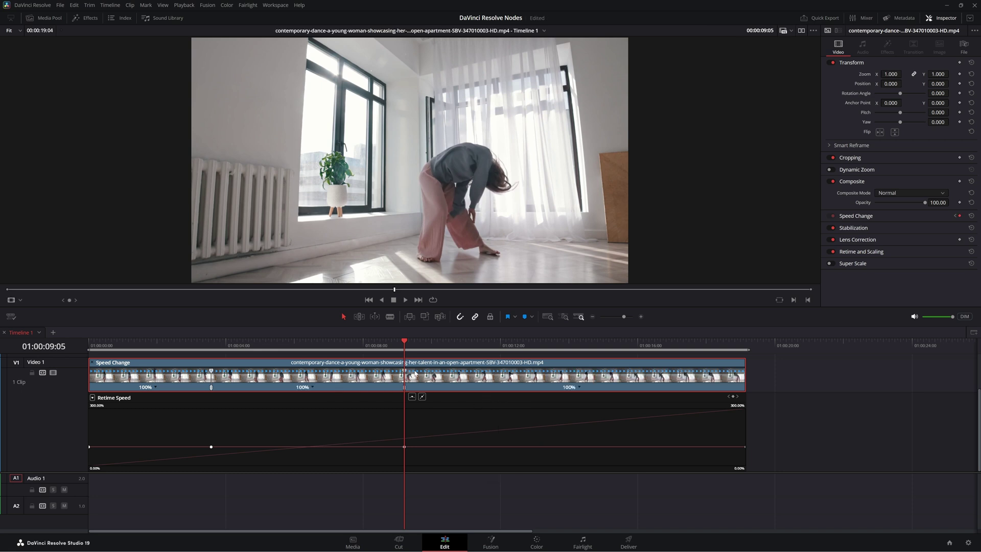
# Speed the middle segment up to about 201% and make both ramp points smooth.
pyautogui.moveTo(405, 371); pyautogui.dragTo(307, 372)
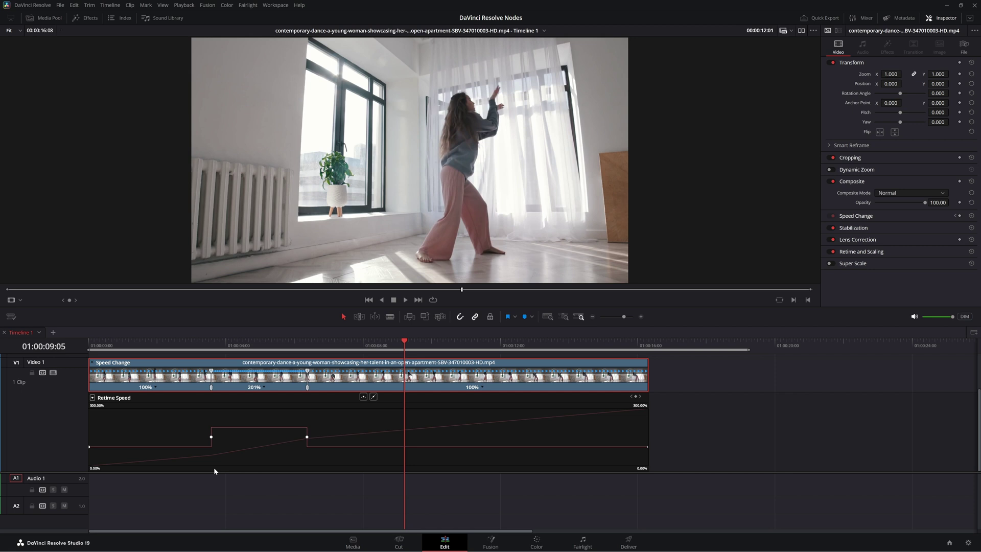
pyautogui.click(211, 437)
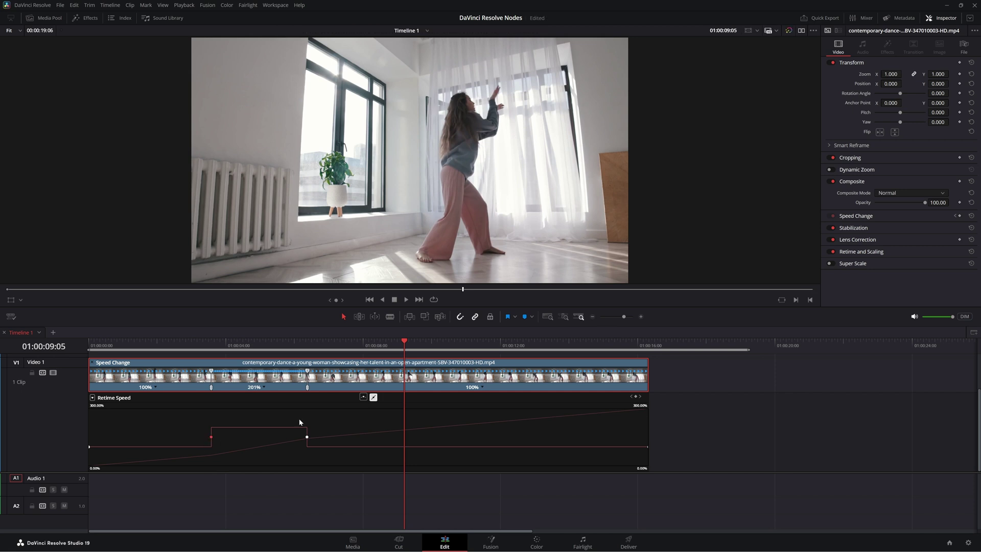
pyautogui.click(364, 397)
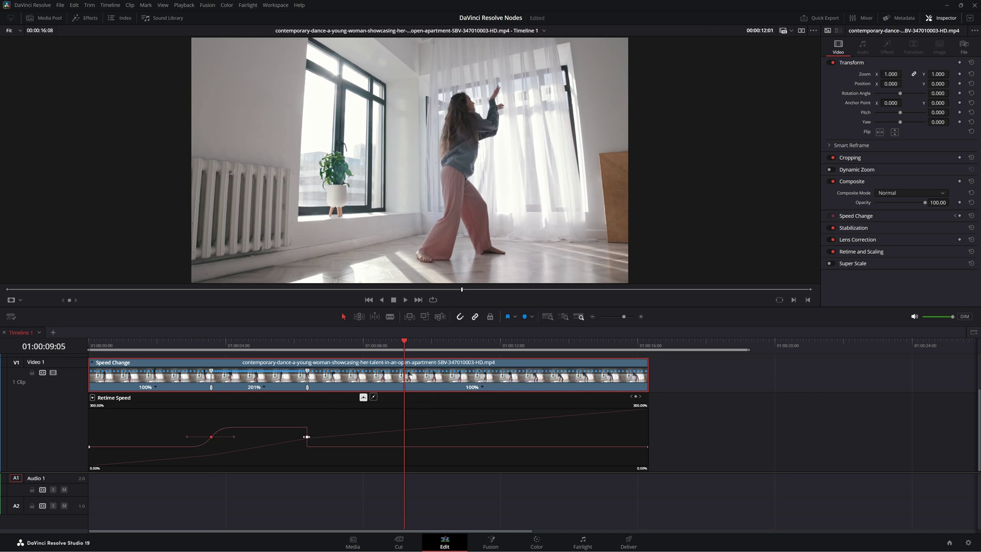
pyautogui.click(307, 437)
pyautogui.click(363, 397)
# Adjust both ramp points' easing handles and raise the middle segment to 346%.
pyautogui.click(211, 436)
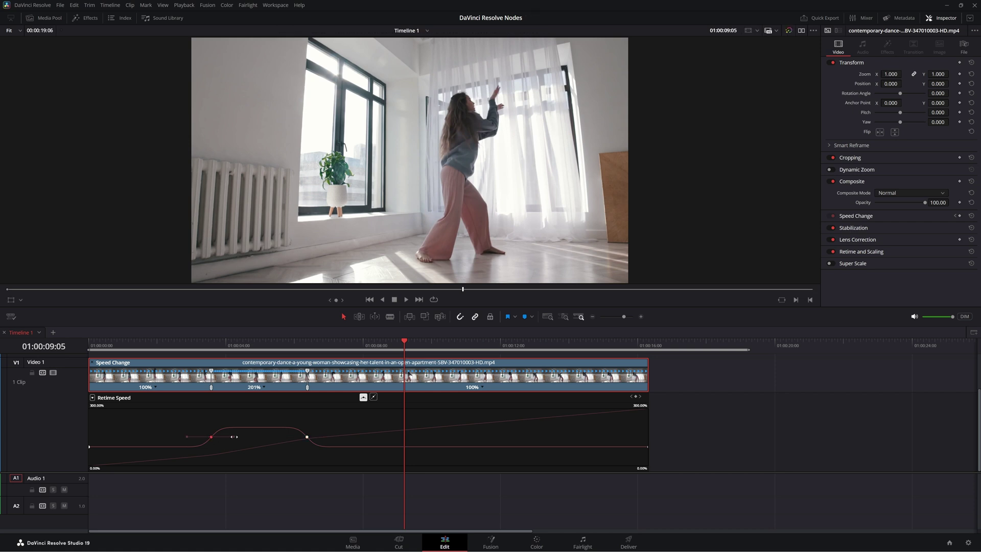
pyautogui.moveTo(234, 437); pyautogui.dragTo(246, 436)
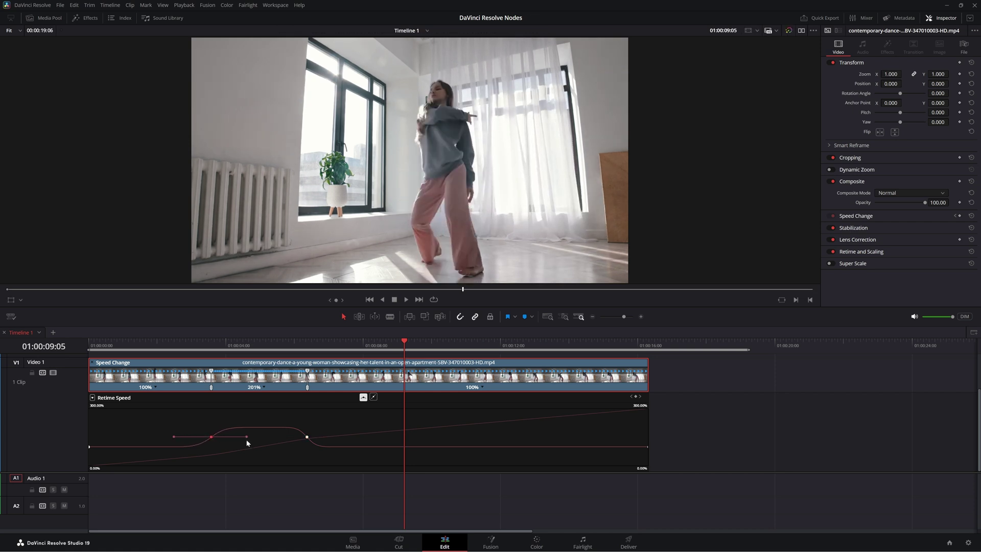
pyautogui.click(307, 436)
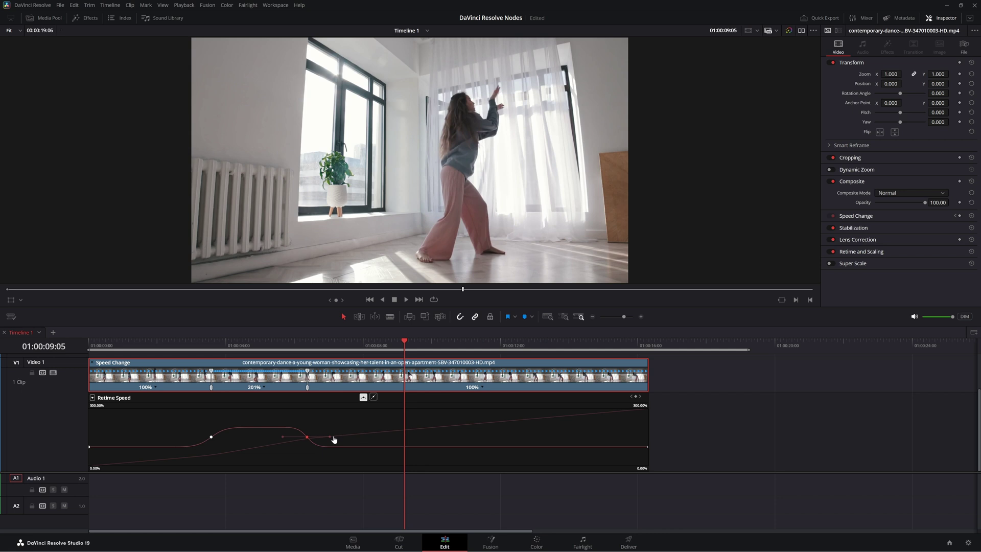
pyautogui.moveTo(333, 439); pyautogui.dragTo(316, 437)
pyautogui.click(306, 388)
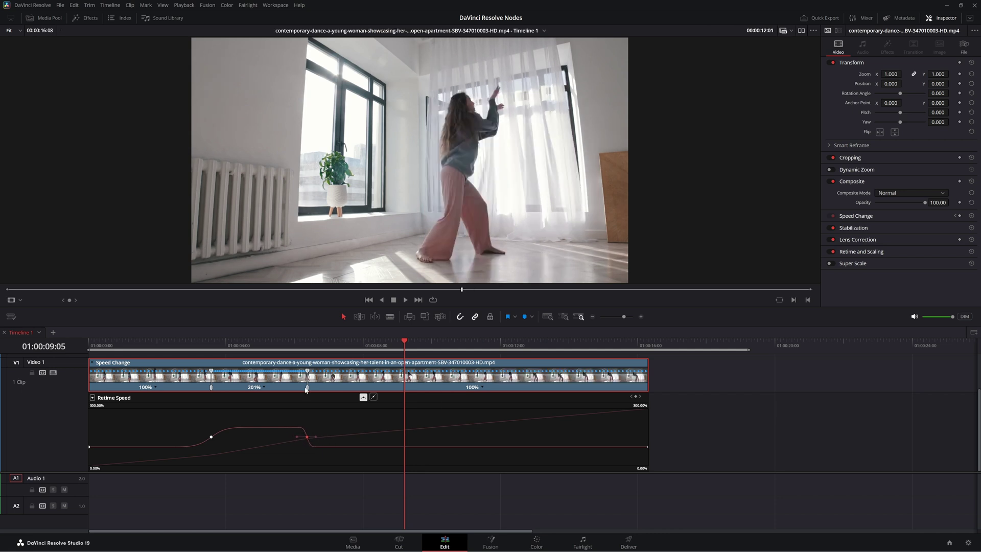
pyautogui.moveTo(307, 373); pyautogui.dragTo(267, 372)
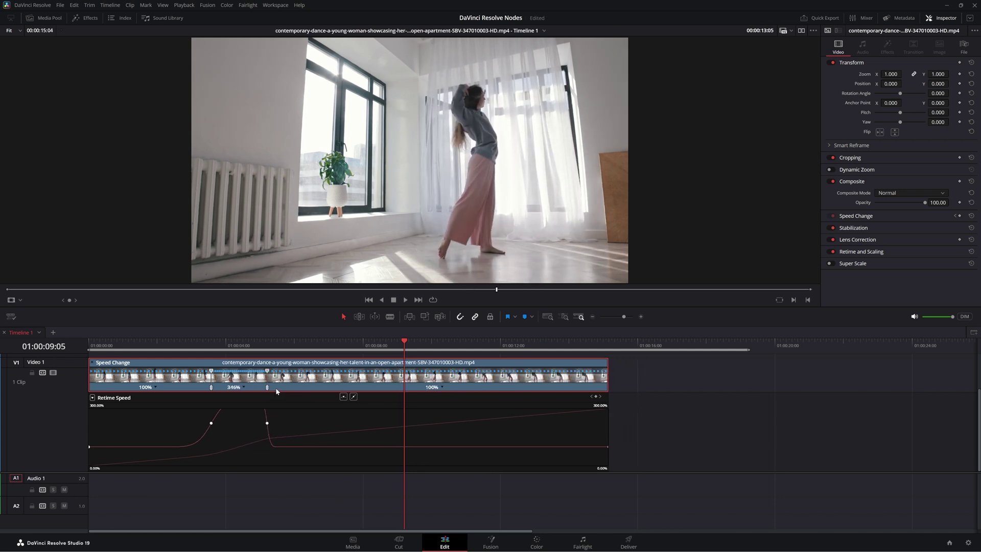
# Play back the retimed clip from near the start, then save the project.
pyautogui.click(175, 345)
pyautogui.press('space')
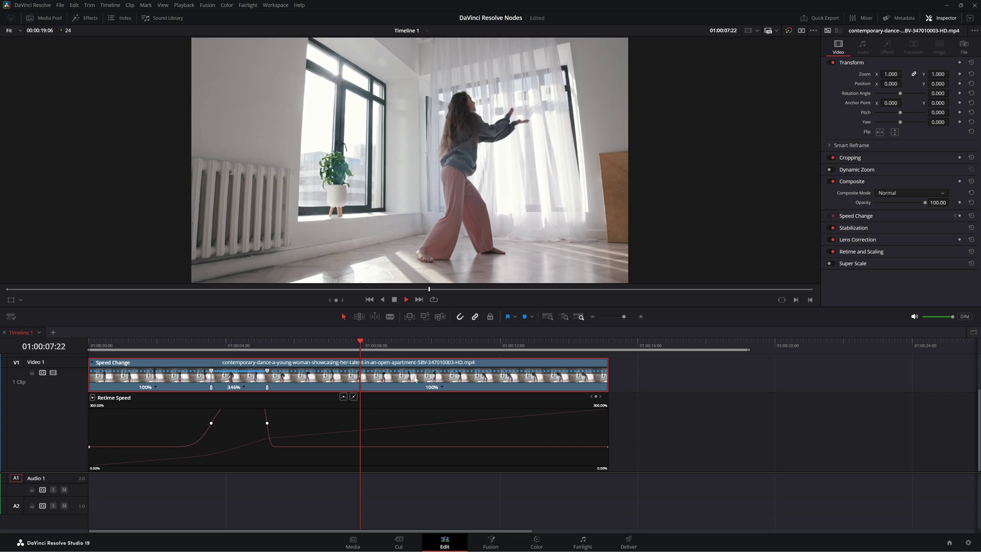
pyautogui.press('space')
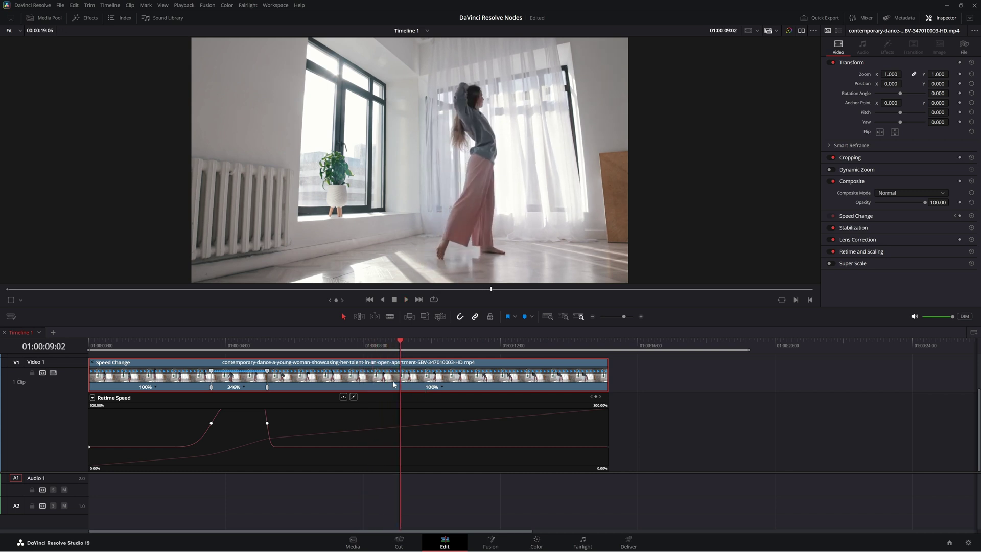
pyautogui.hotkey('ctrl', 's')
pyautogui.click(493, 545)
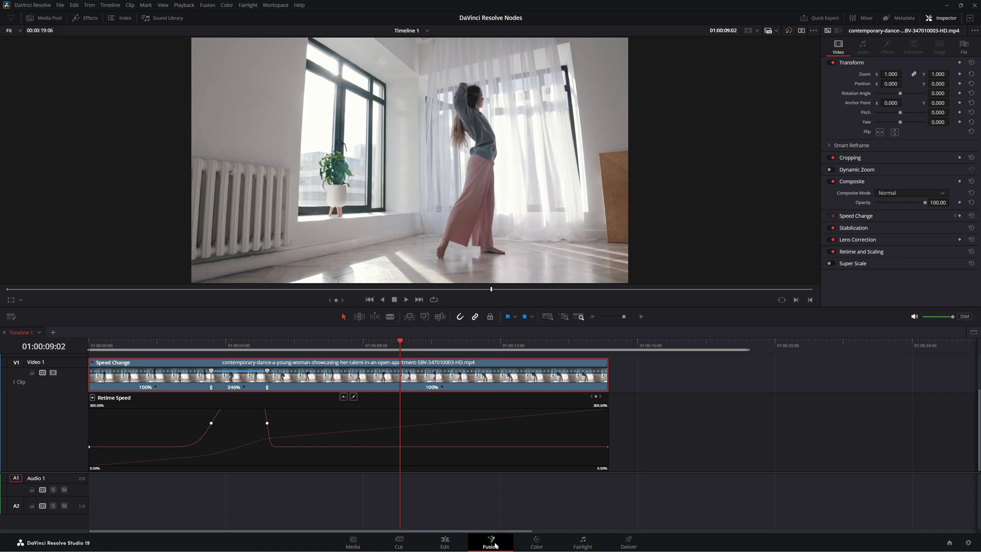
pyautogui.click(378, 344)
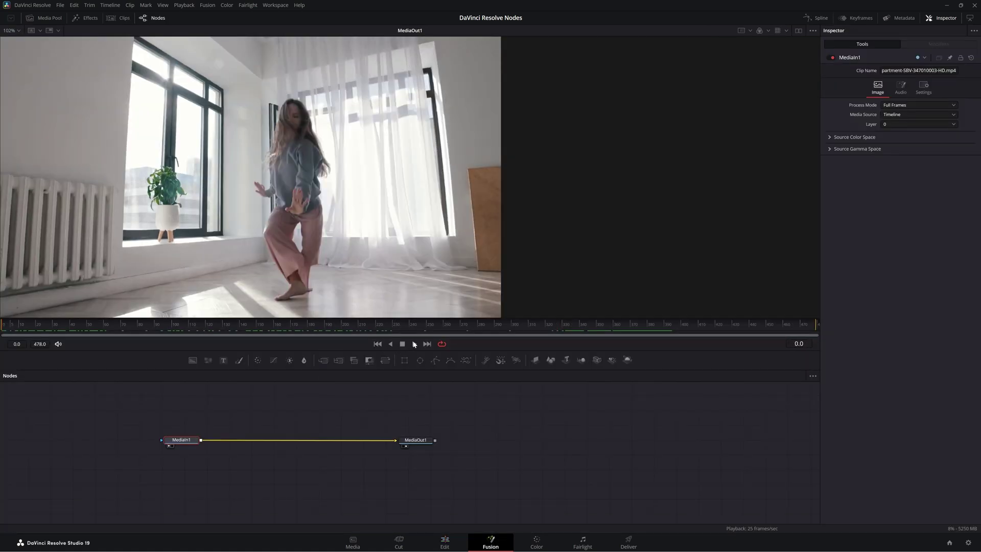
pyautogui.click(414, 343)
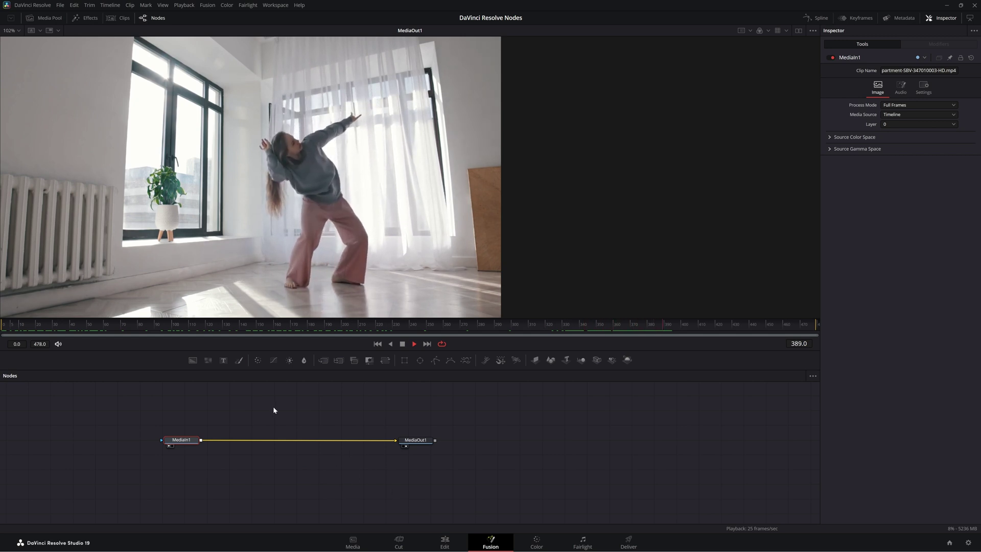
pyautogui.click(402, 343)
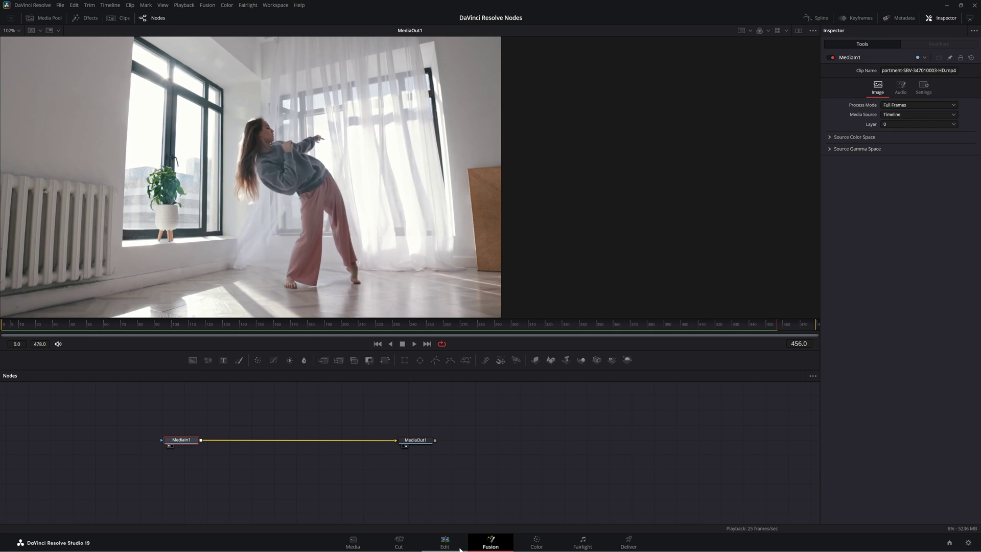
pyautogui.click(445, 543)
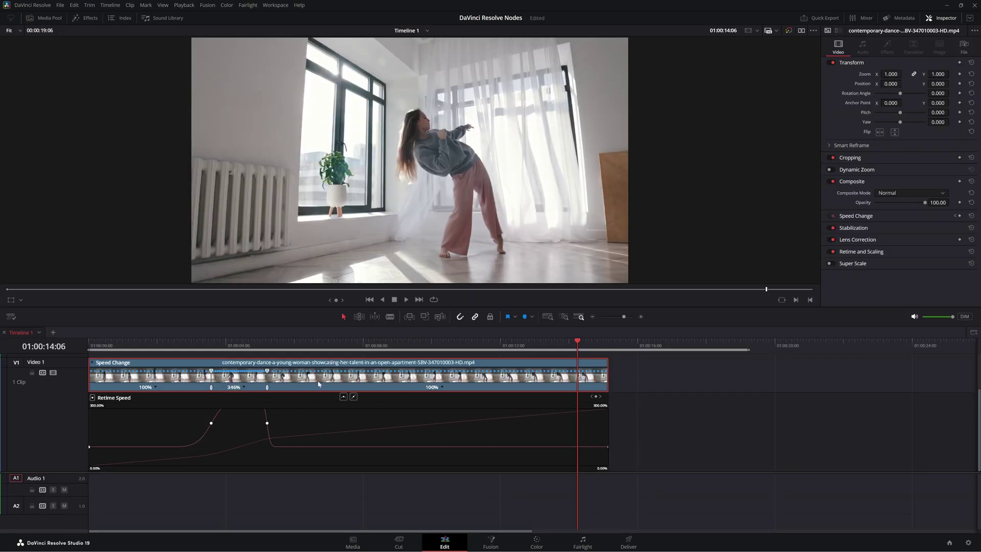
# Clear both speed points and reset the dance clip's speed to 100%.
pyautogui.click(443, 388)
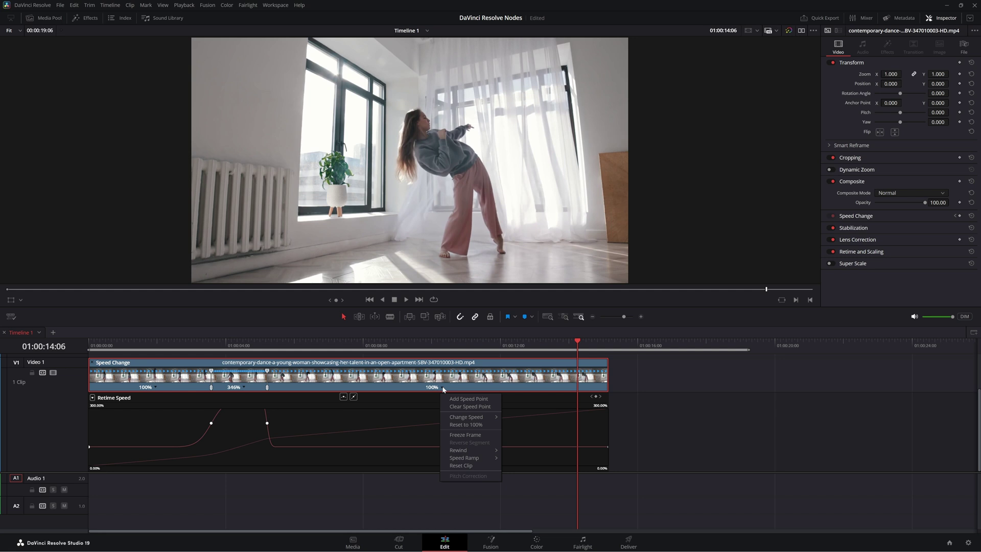
pyautogui.click(464, 407)
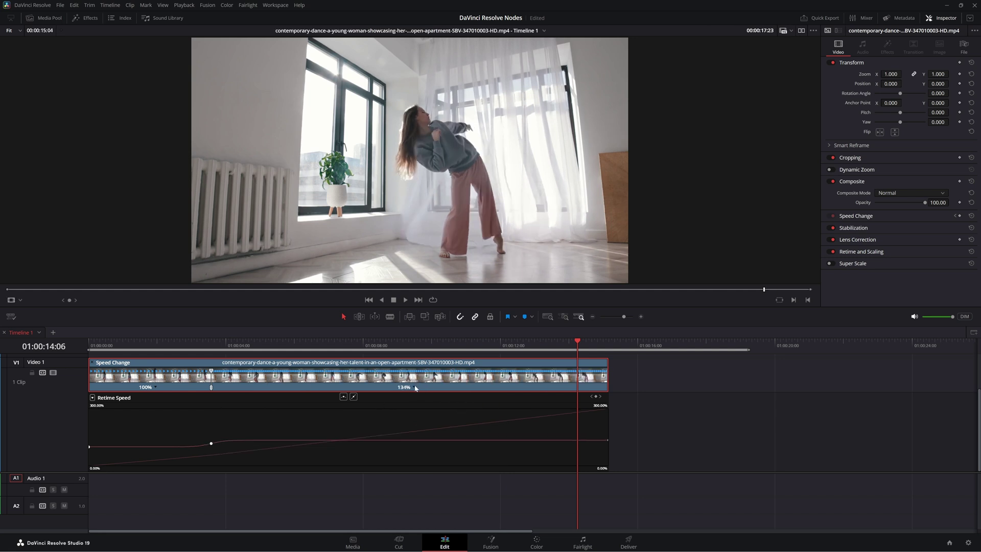
pyautogui.click(414, 388)
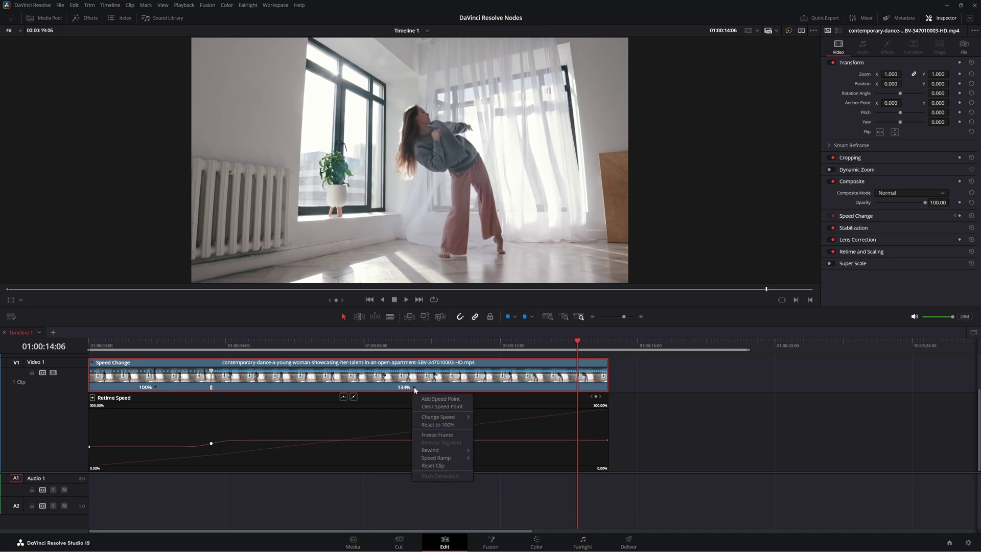
pyautogui.click(441, 406)
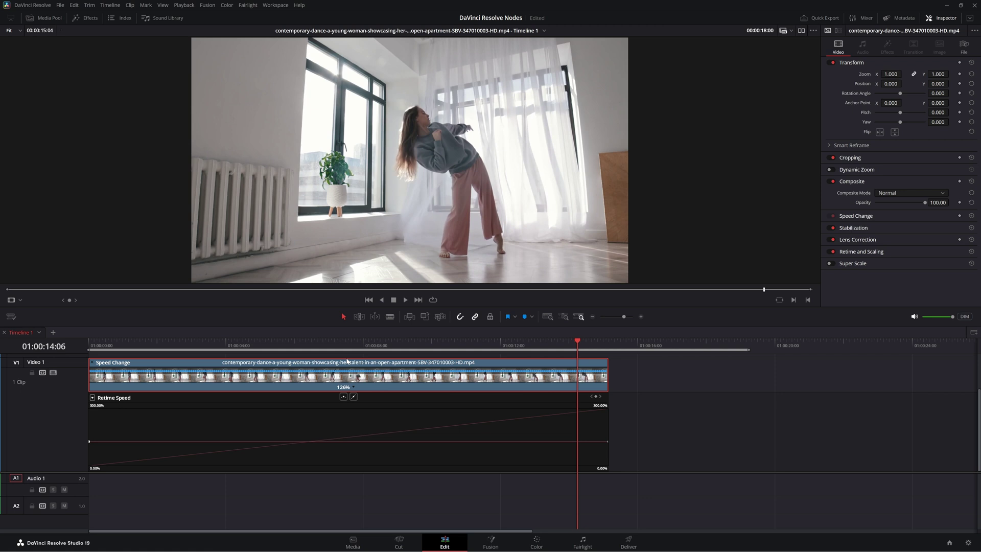
pyautogui.click(353, 389)
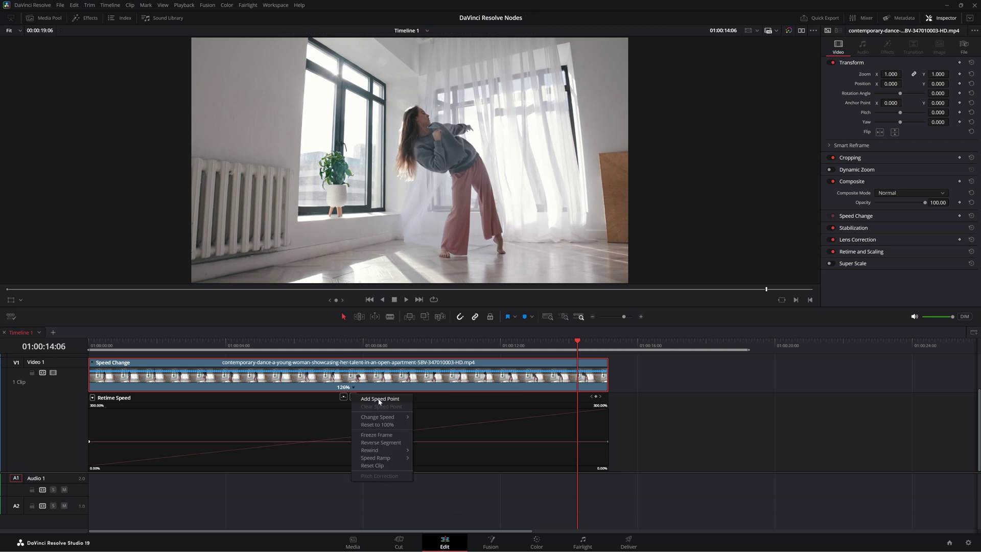
pyautogui.click(388, 424)
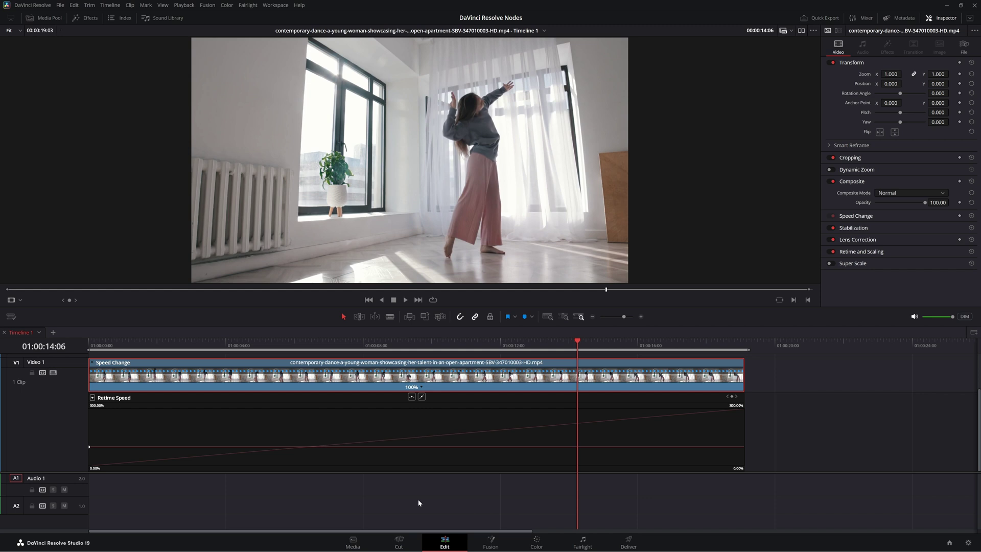
# In the Fusion page, preview the dance clip and move MediaIn1 and MediaOut1 lower.
pyautogui.click(489, 544)
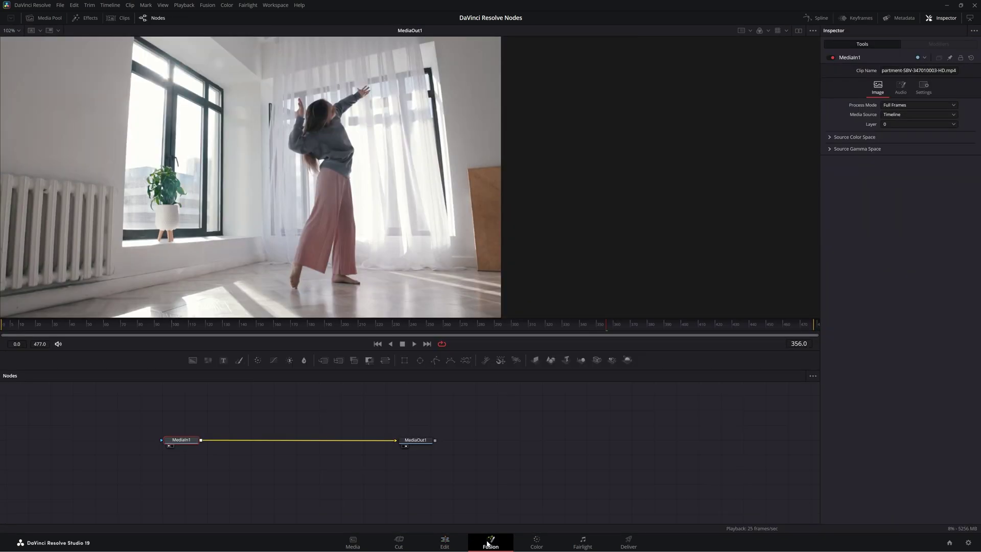
pyautogui.click(254, 404)
pyautogui.click(377, 344)
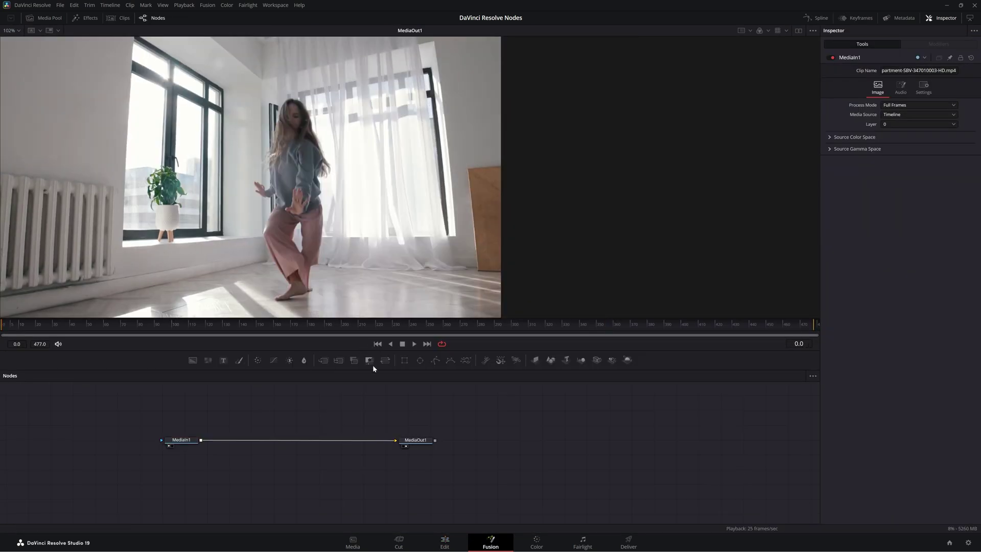
pyautogui.click(414, 344)
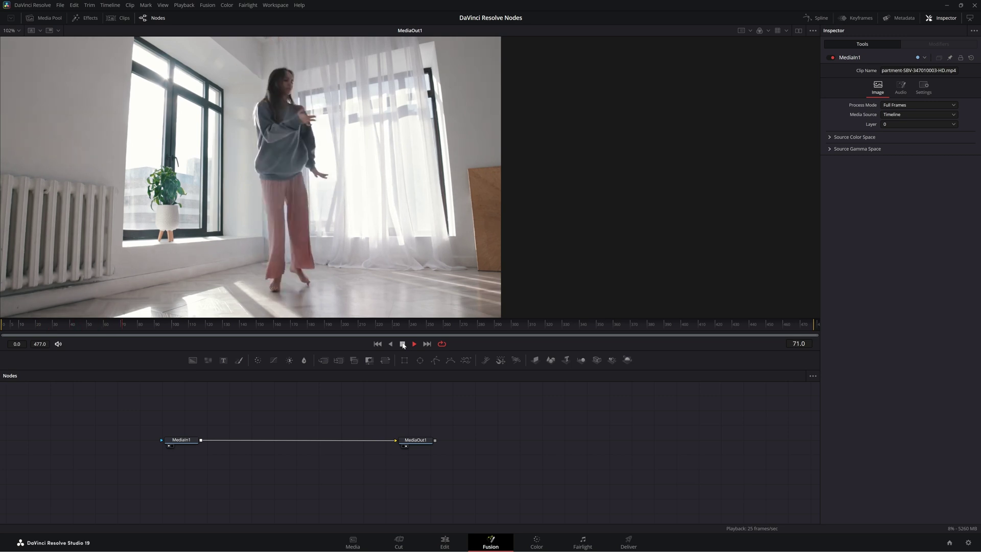
pyautogui.click(372, 344)
pyautogui.moveTo(132, 409); pyautogui.dragTo(410, 479)
pyautogui.moveTo(418, 441); pyautogui.dragTo(428, 476)
pyautogui.click(258, 416)
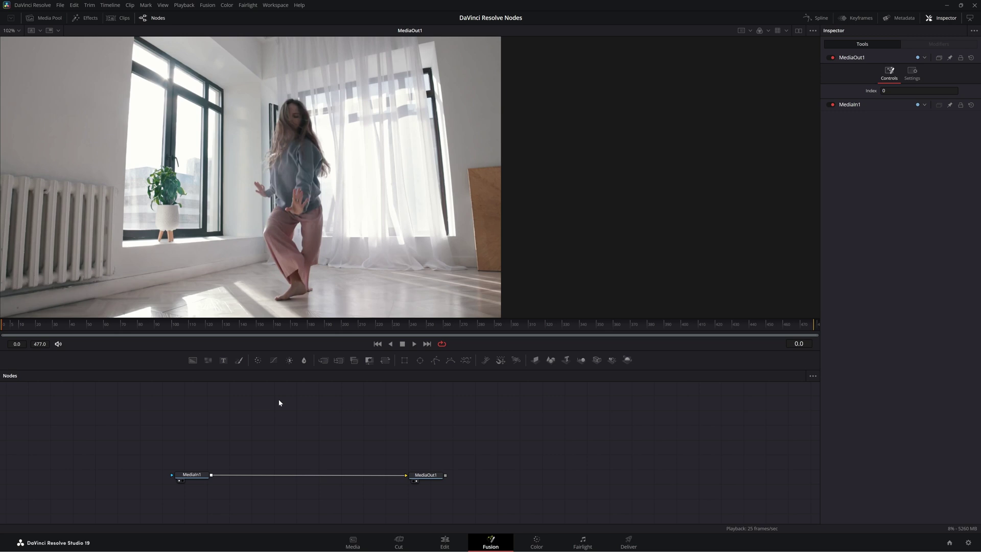
# Insert a Merge between MediaIn1 and MediaOut1, add a Text+ foreground reading 'DANCE'.
pyautogui.moveTo(324, 360); pyautogui.dragTo(296, 478)
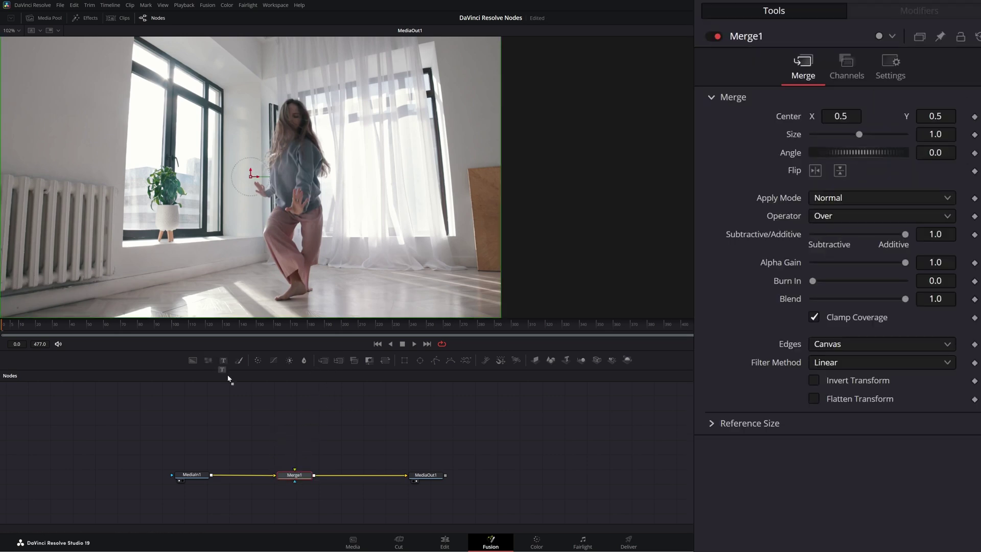
pyautogui.moveTo(228, 379); pyautogui.dragTo(296, 469)
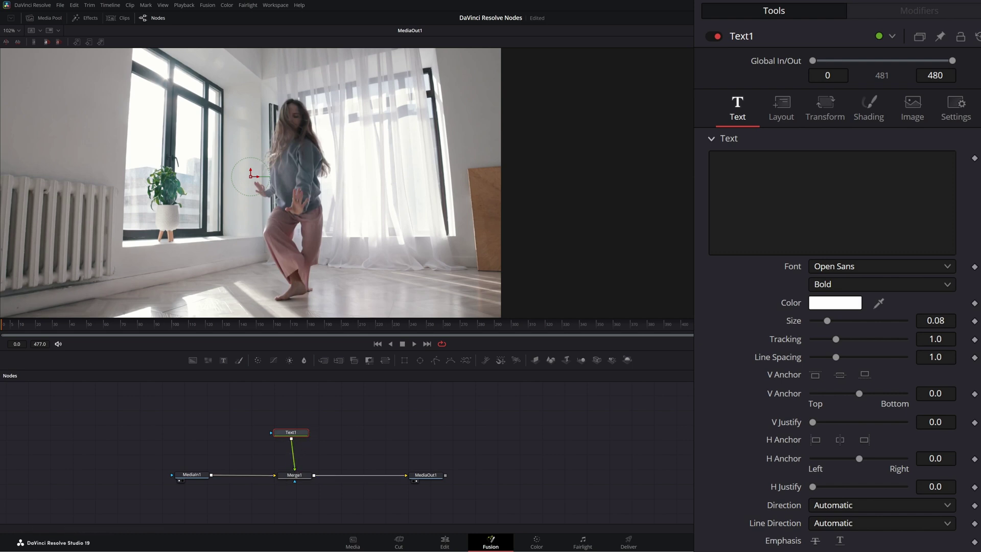
pyautogui.click(817, 204)
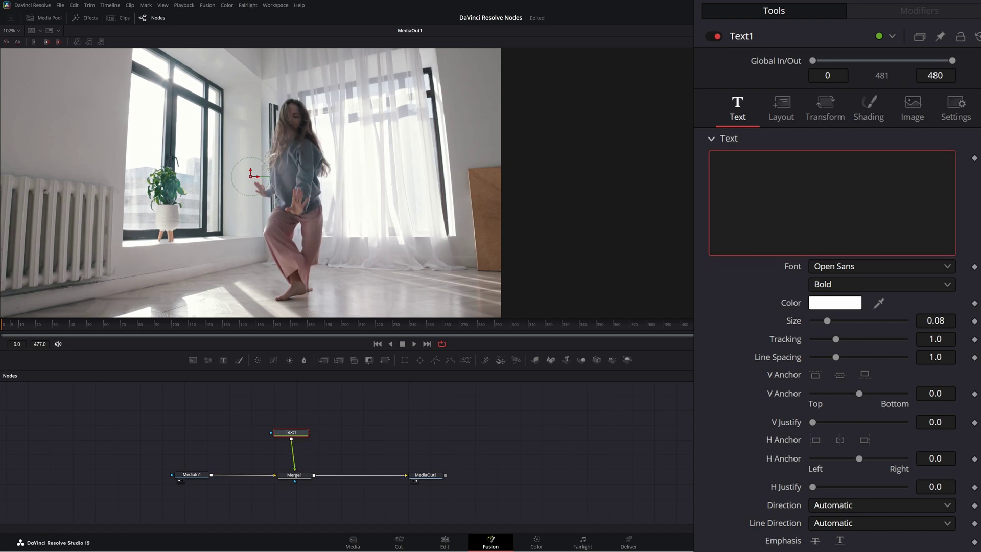
pyautogui.write('DANC')
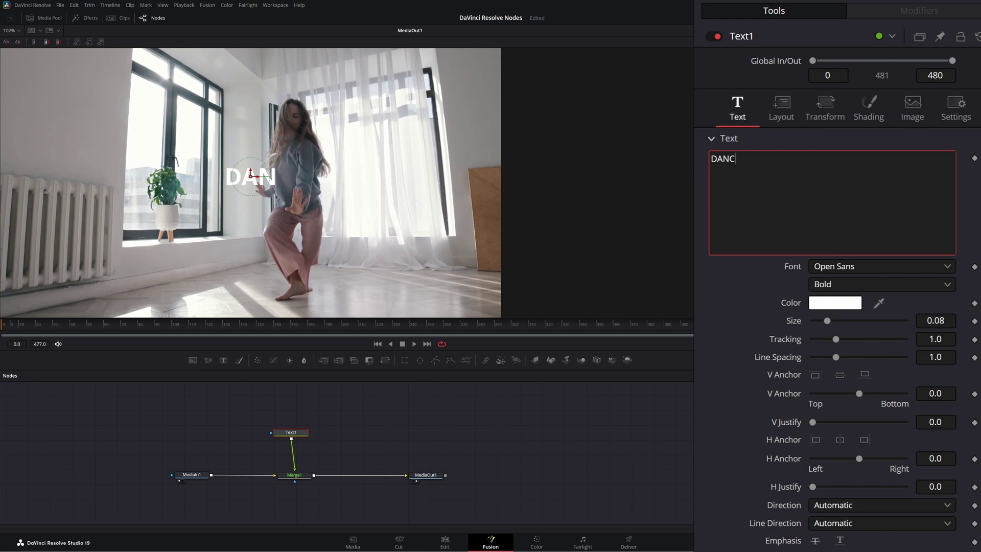
pyautogui.write('E')
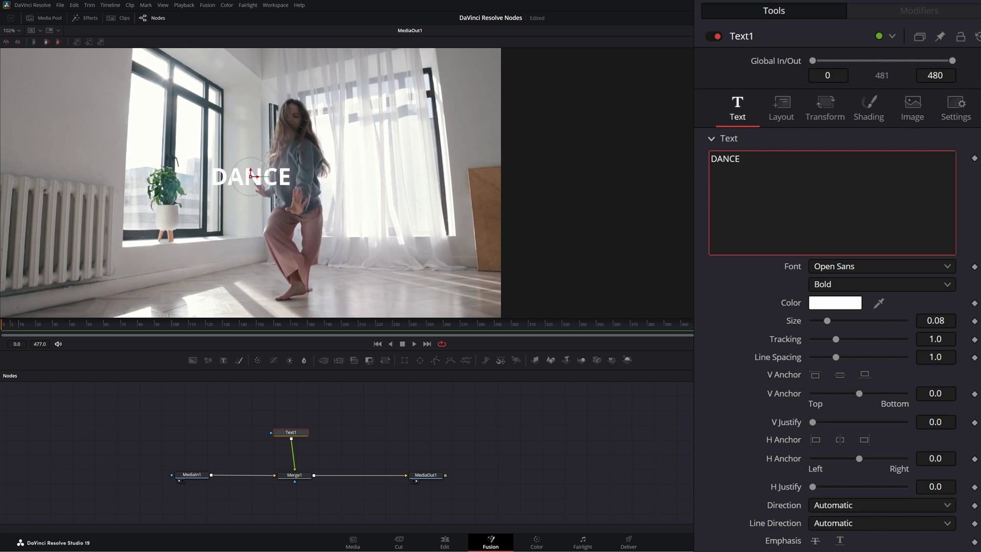
# Set the DANCE text size to 0.189 and its colour to black.
pyautogui.moveTo(828, 322); pyautogui.dragTo(847, 322)
pyautogui.click(846, 305)
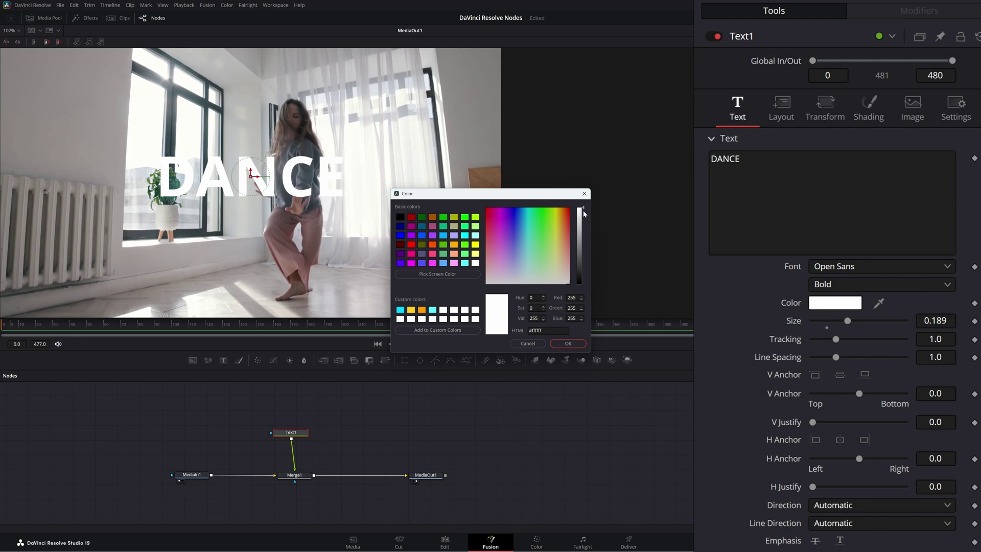
pyautogui.moveTo(584, 209); pyautogui.dragTo(590, 297)
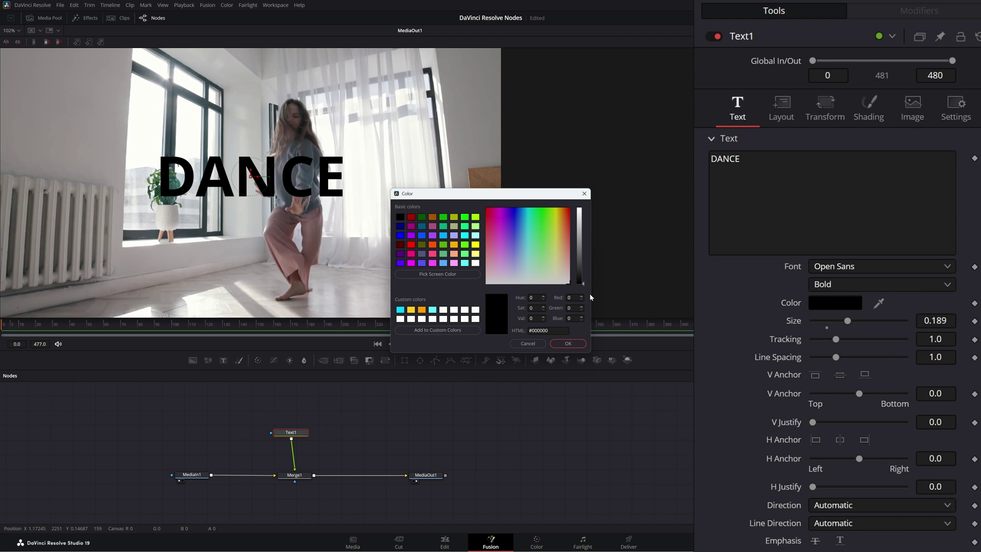
pyautogui.click(567, 343)
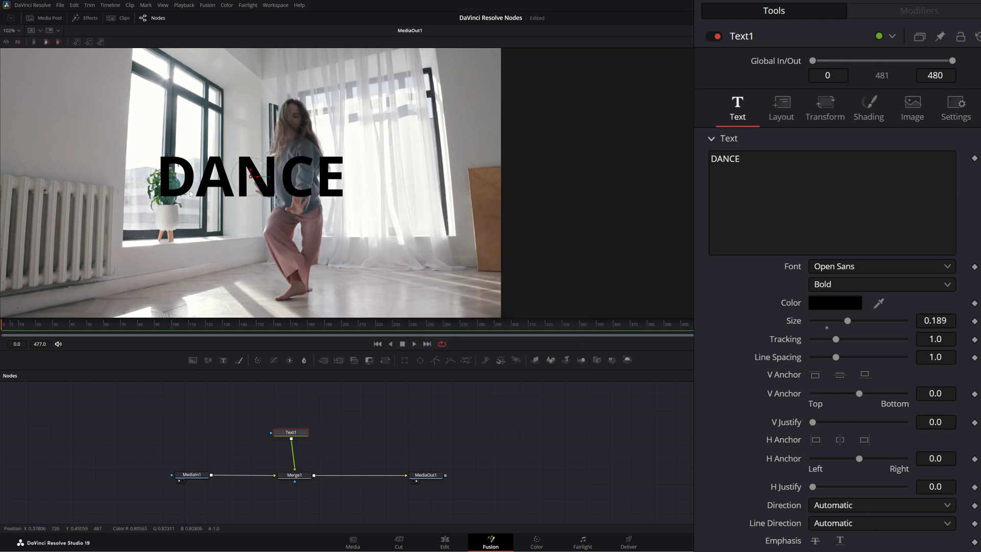
# Move DANCE off the left edge of the frame and preview around frame 60.
pyautogui.scroll(-3, 190, 194)
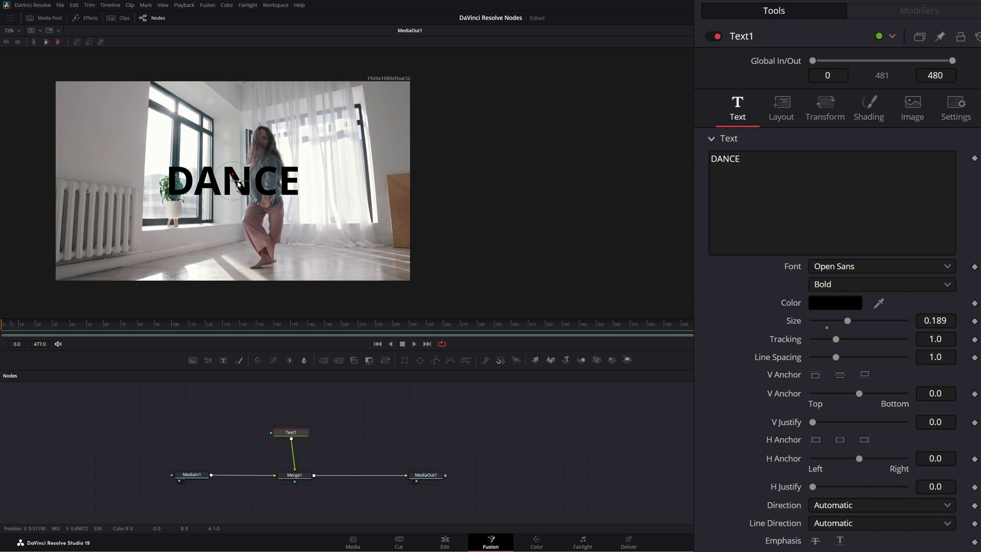
pyautogui.moveTo(239, 183); pyautogui.dragTo(1, 195)
pyautogui.scroll(-1, 73, 246)
pyautogui.moveTo(69, 332); pyautogui.dragTo(114, 338)
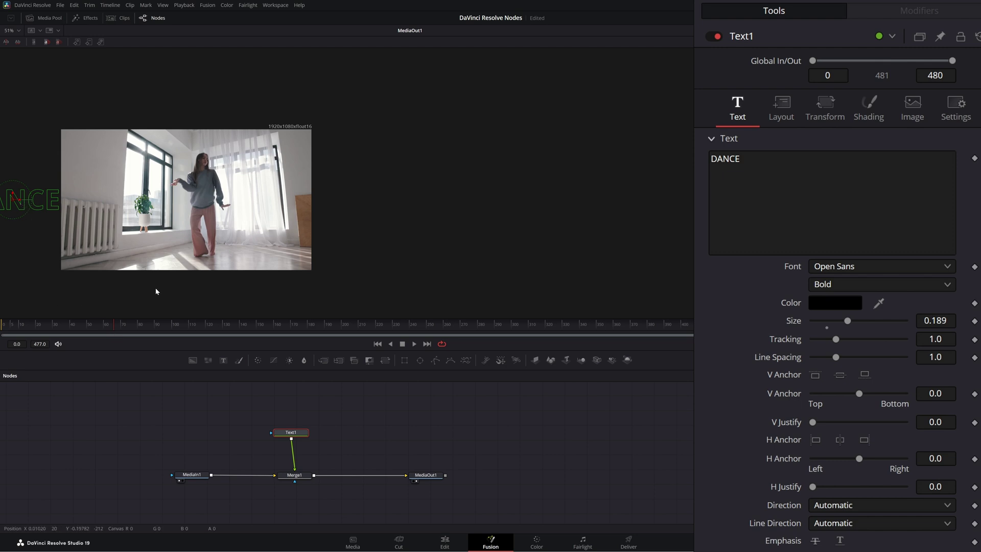
# At frame 0, keyframe the text's Center, Rotation X and Rotation Y in Layout.
pyautogui.click(378, 344)
pyautogui.click(789, 103)
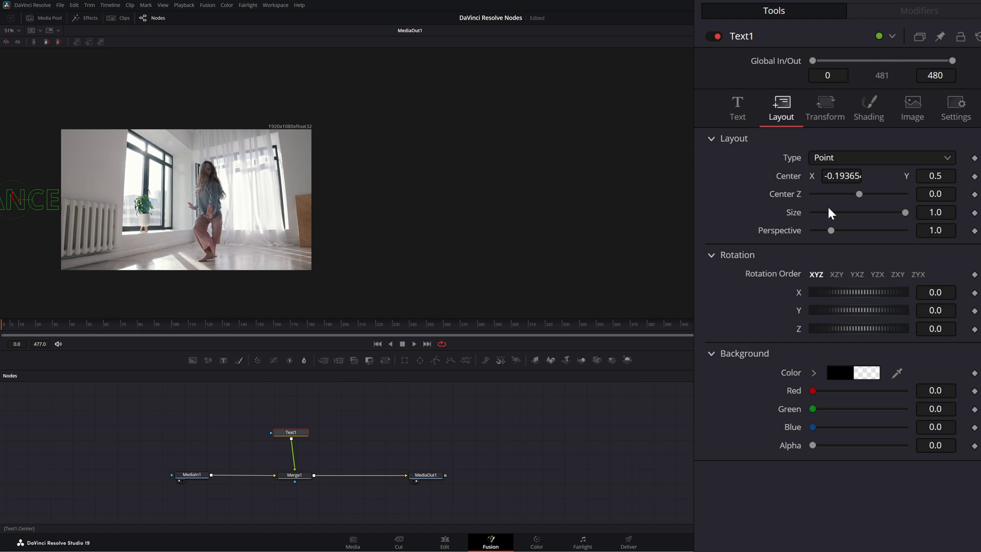
pyautogui.click(974, 176)
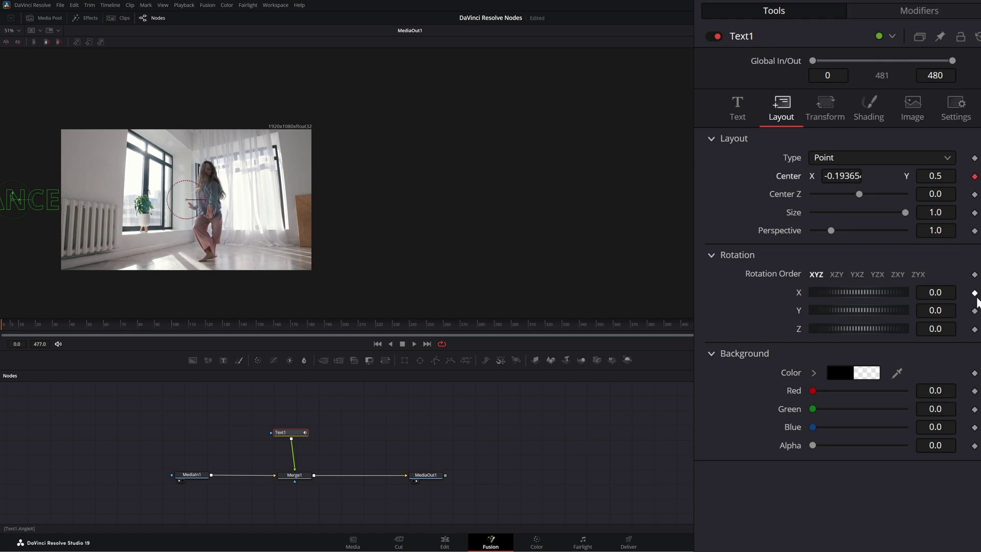
pyautogui.click(974, 293)
pyautogui.click(974, 311)
# Slide DANCE into frame by frame 60, then set Rotation Y to -360 at frame 90.
pyautogui.moveTo(38, 328); pyautogui.dragTo(106, 327)
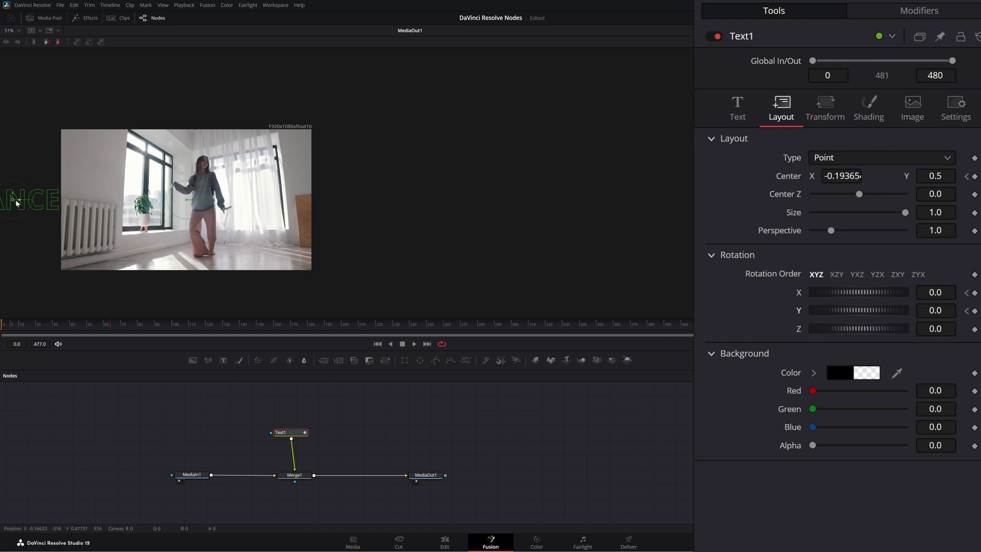
pyautogui.moveTo(19, 201); pyautogui.dragTo(209, 205)
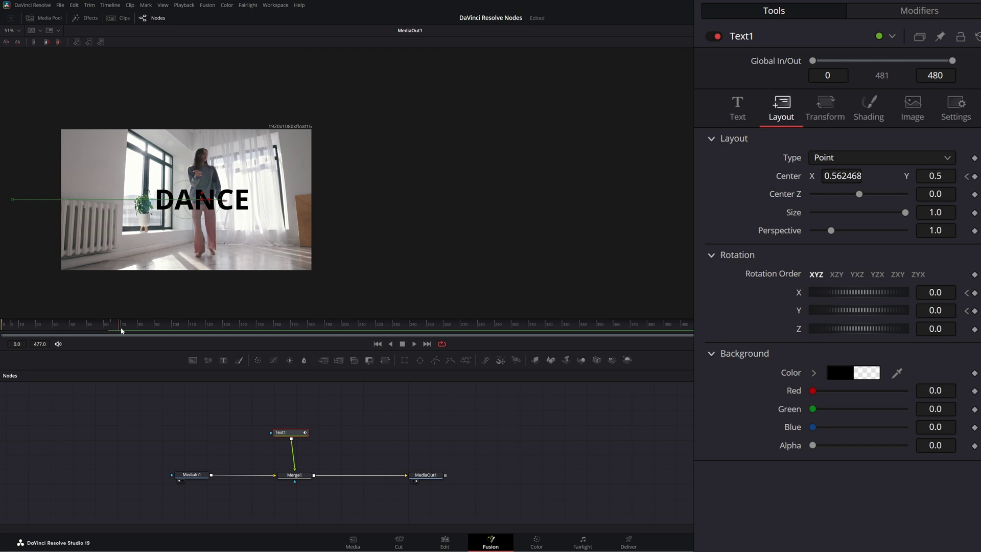
pyautogui.moveTo(120, 327); pyautogui.dragTo(215, 341)
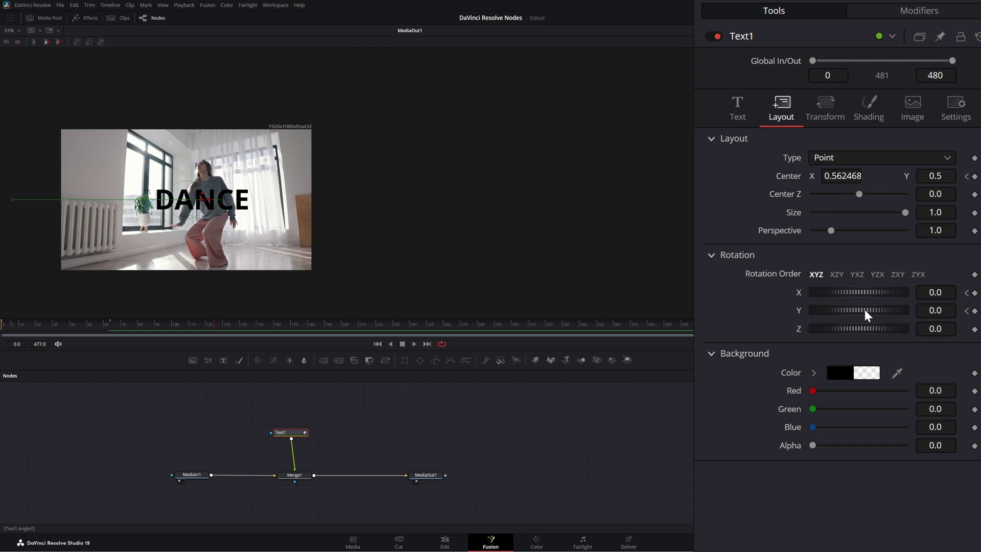
pyautogui.moveTo(864, 310); pyautogui.dragTo(856, 308)
pyautogui.click(946, 310)
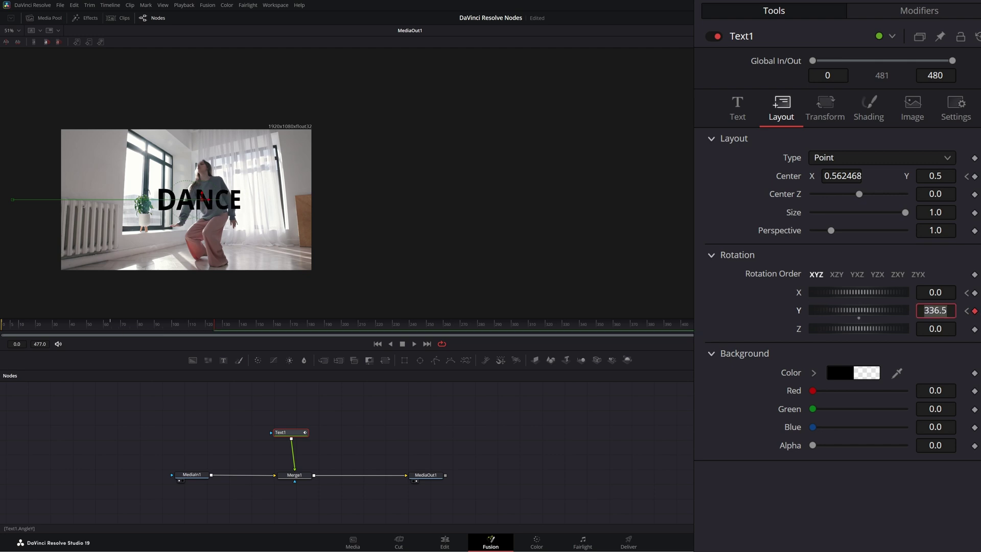
pyautogui.write('-360')
pyautogui.press('Return')
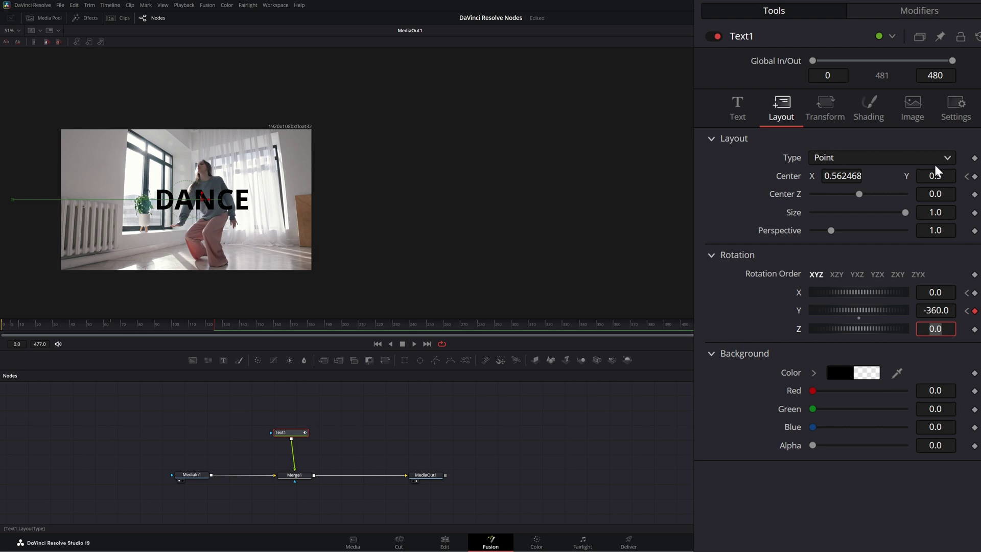
pyautogui.click(974, 176)
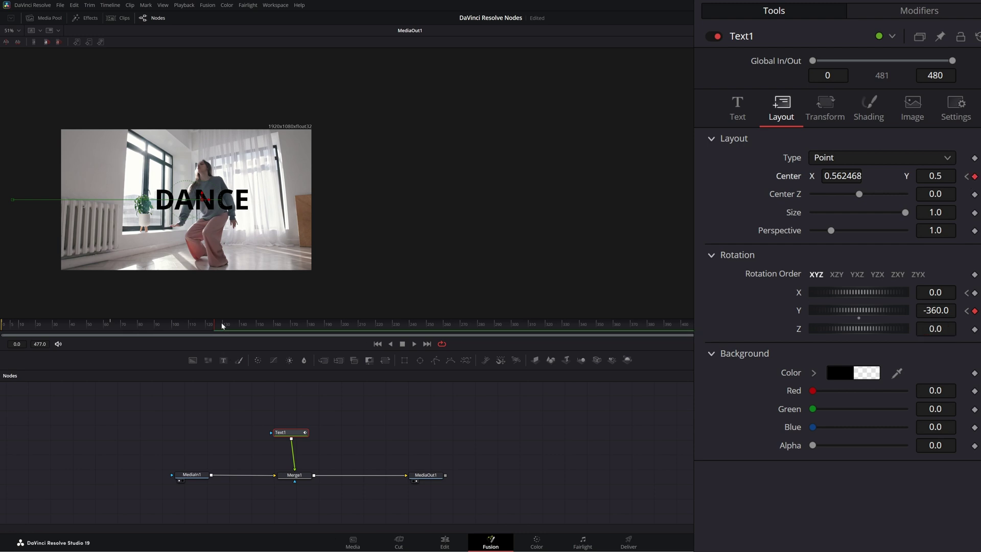
# Move DANCE off the right edge at a later frame and play the animation.
pyautogui.press('space')
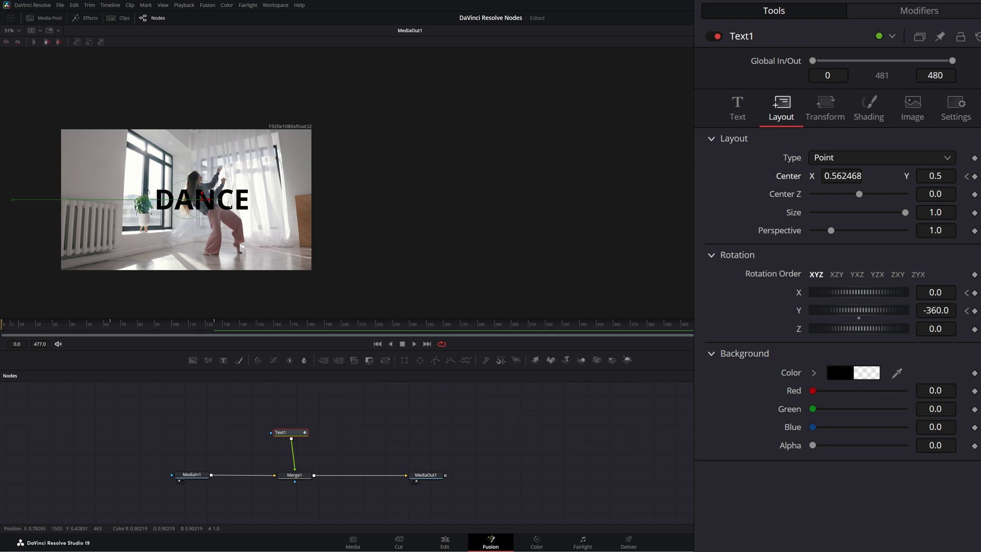
pyautogui.moveTo(209, 201); pyautogui.dragTo(369, 204)
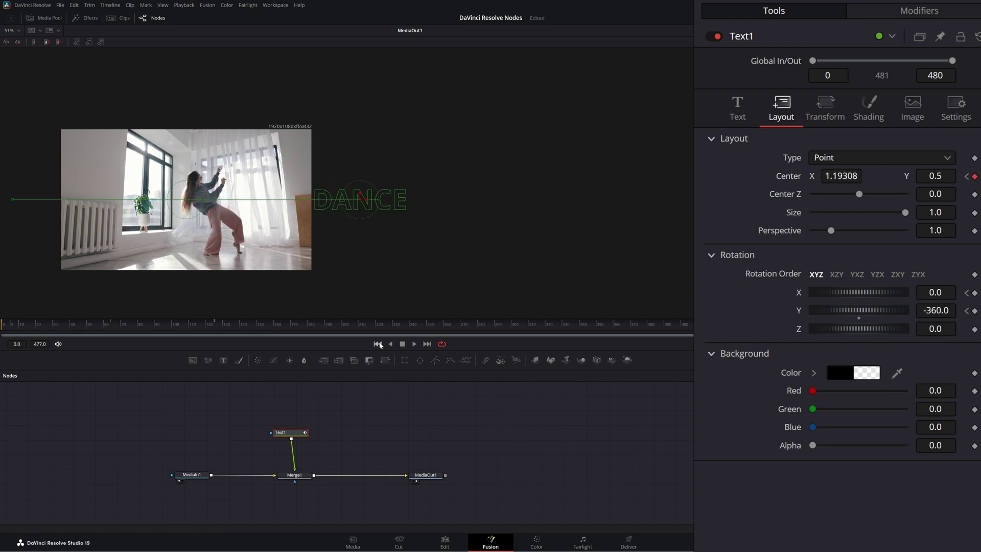
pyautogui.click(413, 345)
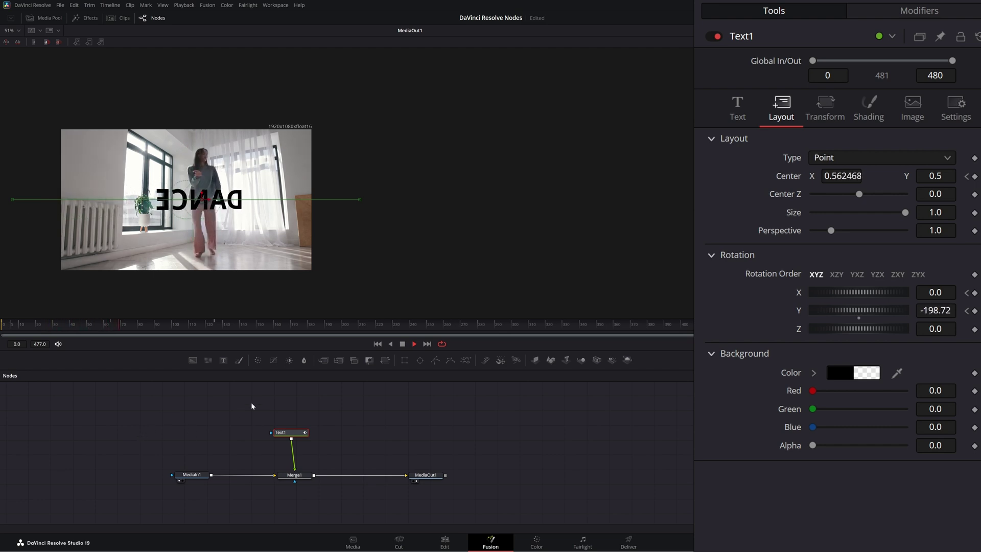
# Keyframe Rotation Y at 0 around frame 65 so the spin starts after landing, then preview.
pyautogui.click(414, 343)
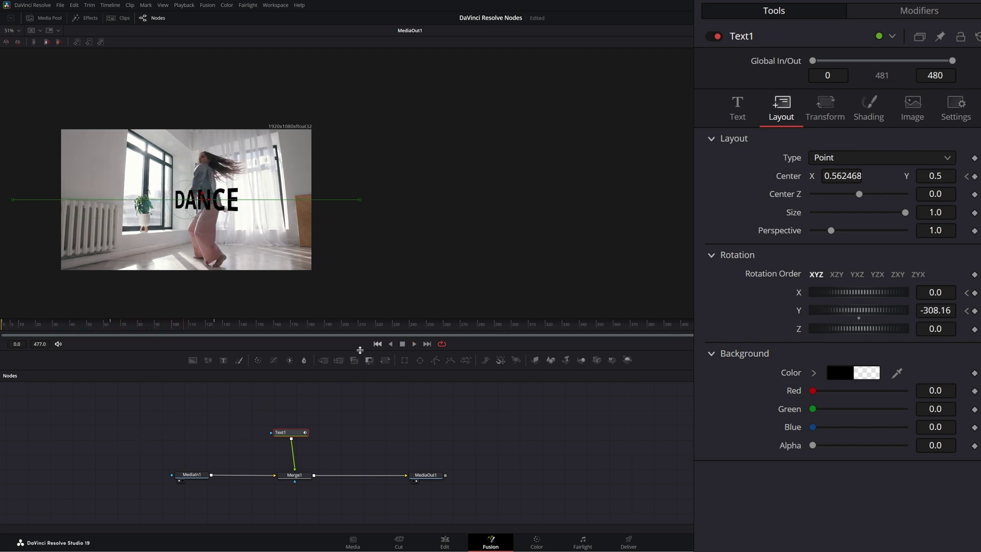
pyautogui.moveTo(184, 329); pyautogui.dragTo(112, 328)
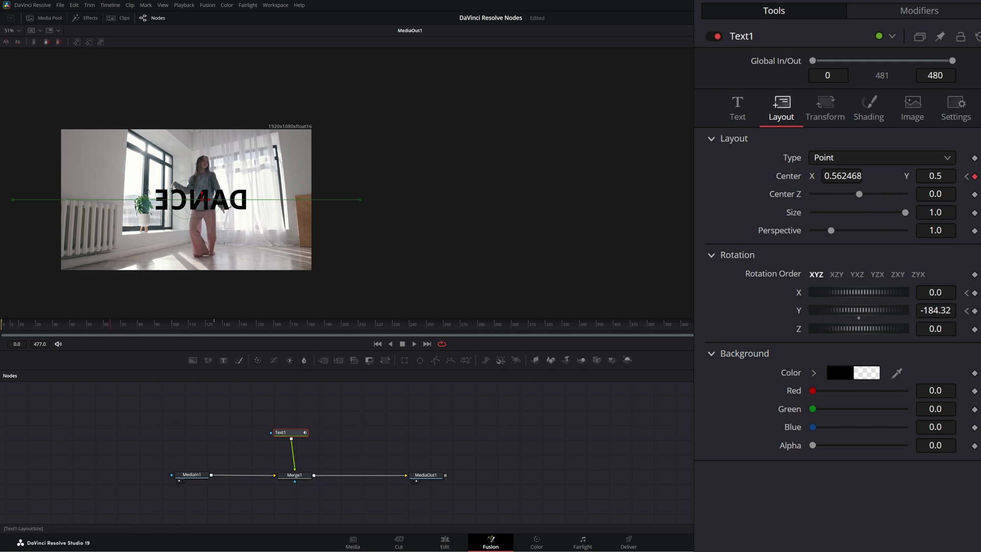
pyautogui.click(940, 310)
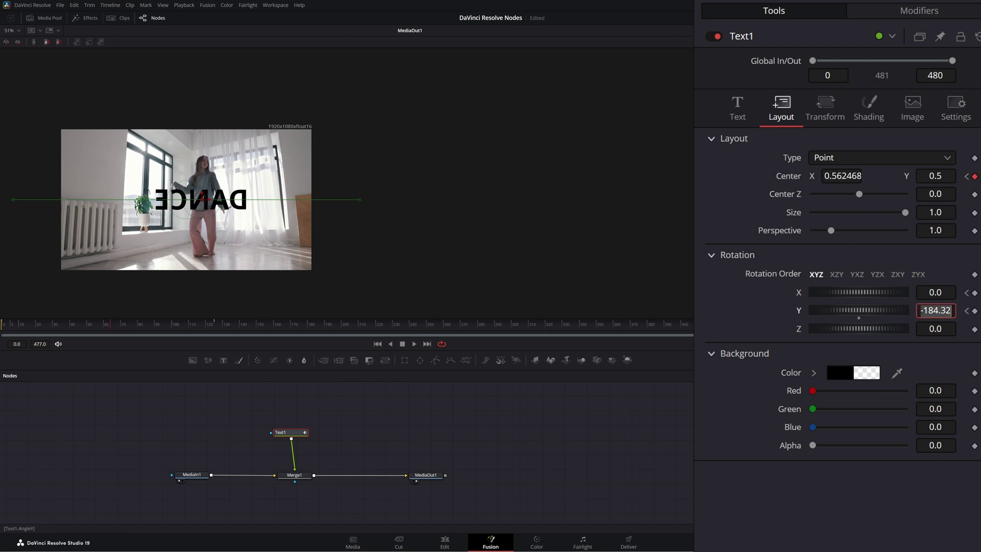
pyautogui.write('0')
pyautogui.press('Tab')
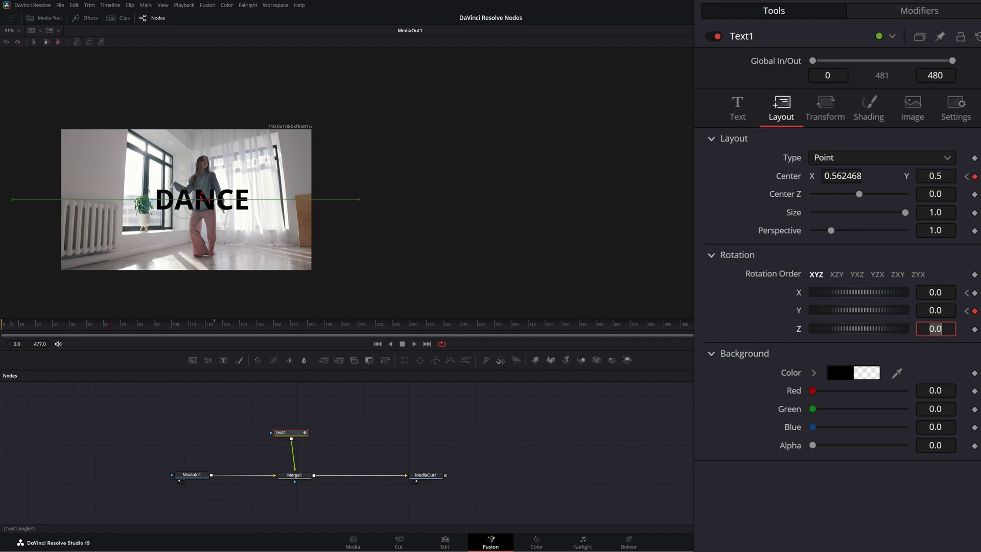
pyautogui.click(100, 324)
pyautogui.press('BackSpace')
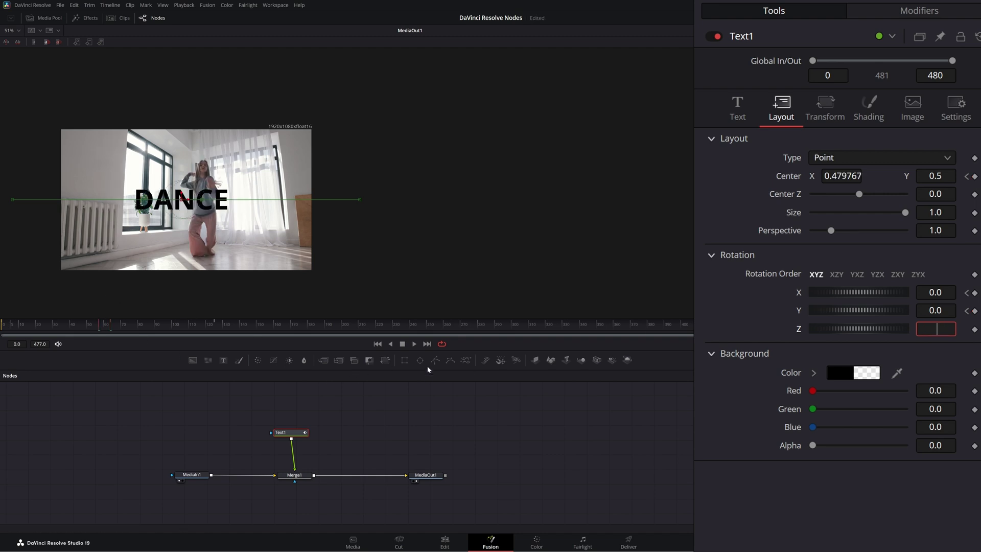
pyautogui.click(414, 344)
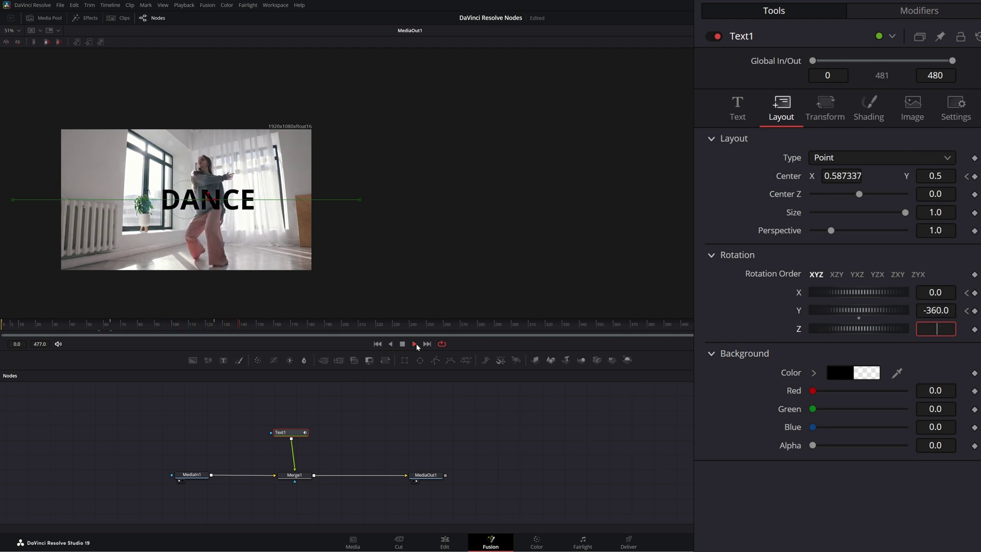
pyautogui.click(402, 343)
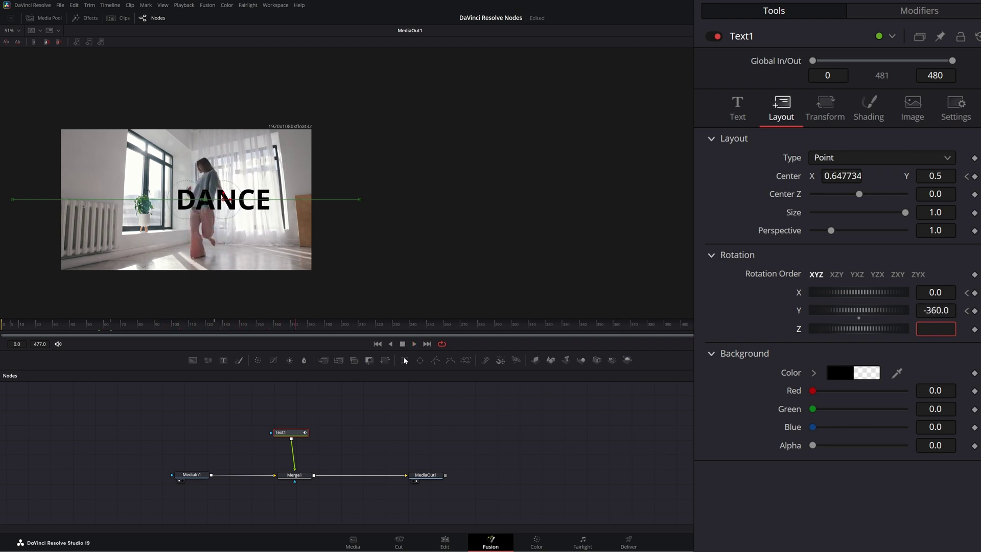
# Add a Time Stretcher via a 'timest' search and insert it between Merge1 and MediaOut1.
pyautogui.click(377, 344)
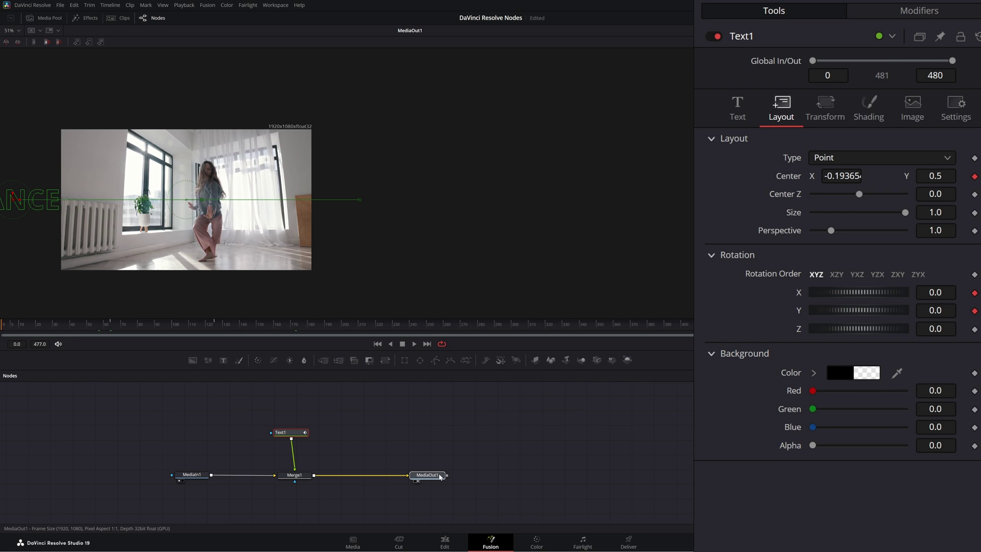
pyautogui.moveTo(441, 476); pyautogui.dragTo(477, 476)
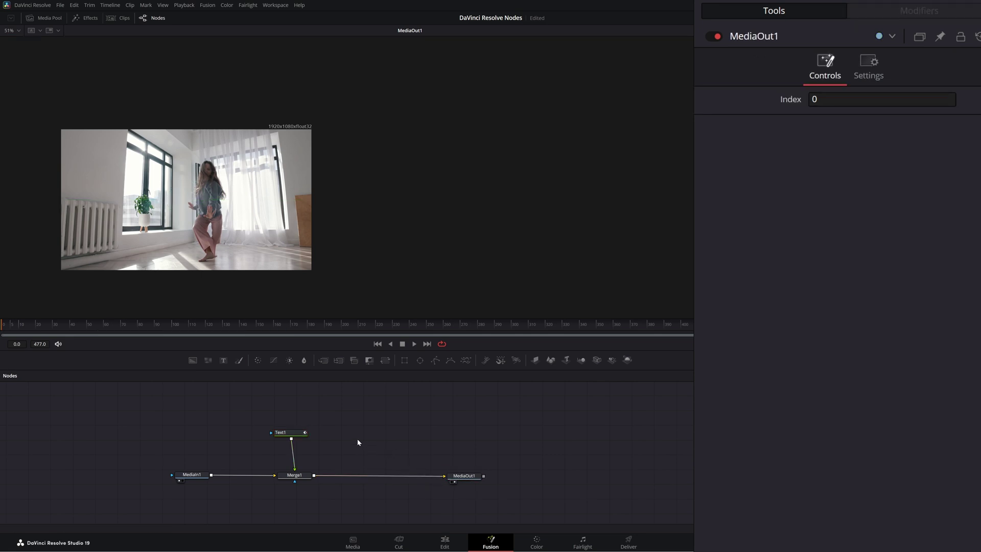
pyautogui.hotkey('shift', 'space')
pyautogui.write('t')
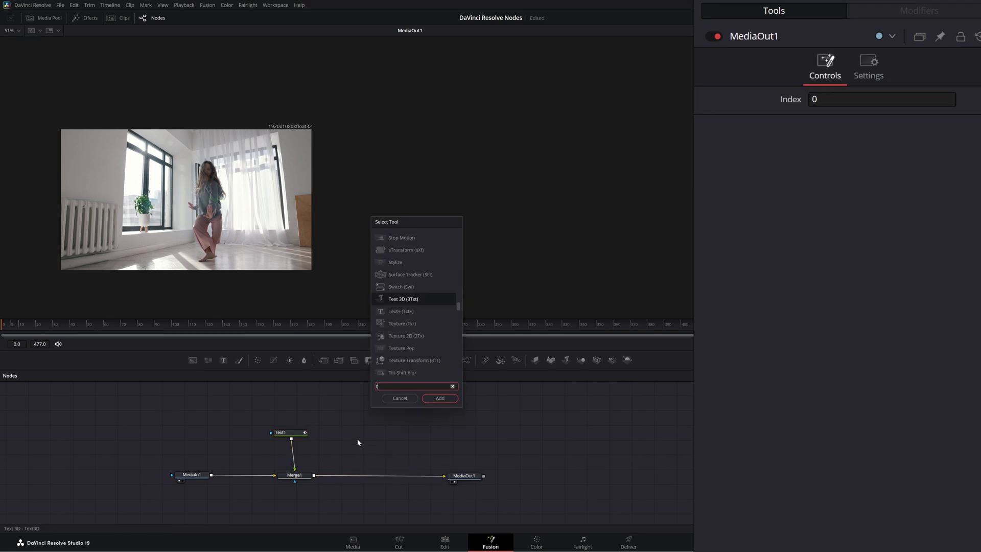
pyautogui.write('imes')
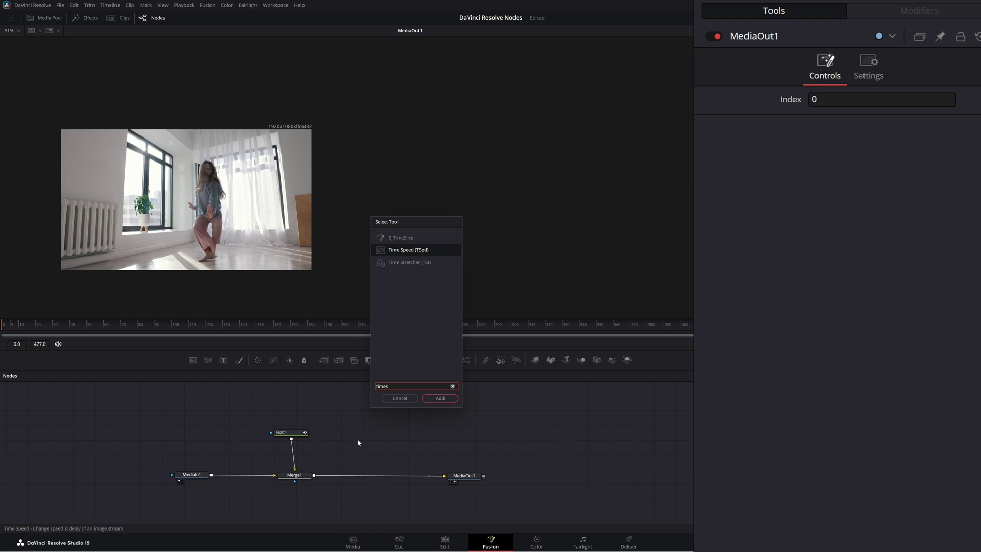
pyautogui.write('t')
pyautogui.press('Return')
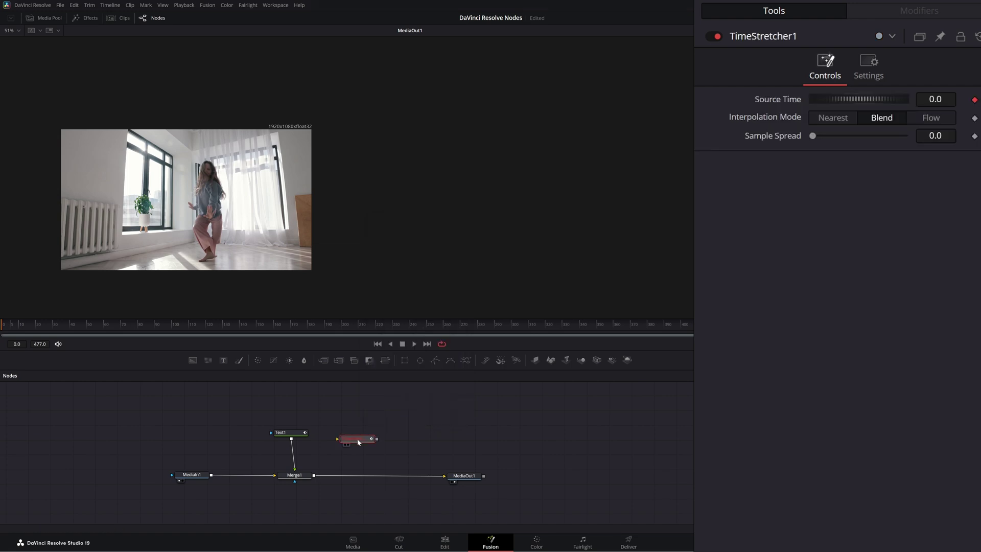
pyautogui.moveTo(358, 443); pyautogui.dragTo(371, 479)
pyautogui.scroll(4, 96, 228)
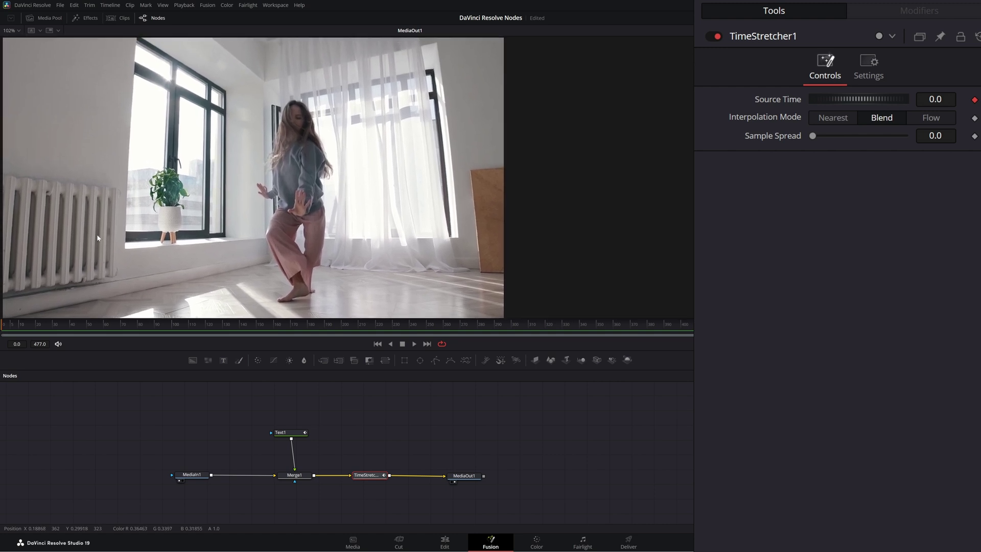
pyautogui.click(13, 331)
pyautogui.click(3, 327)
pyautogui.click(403, 343)
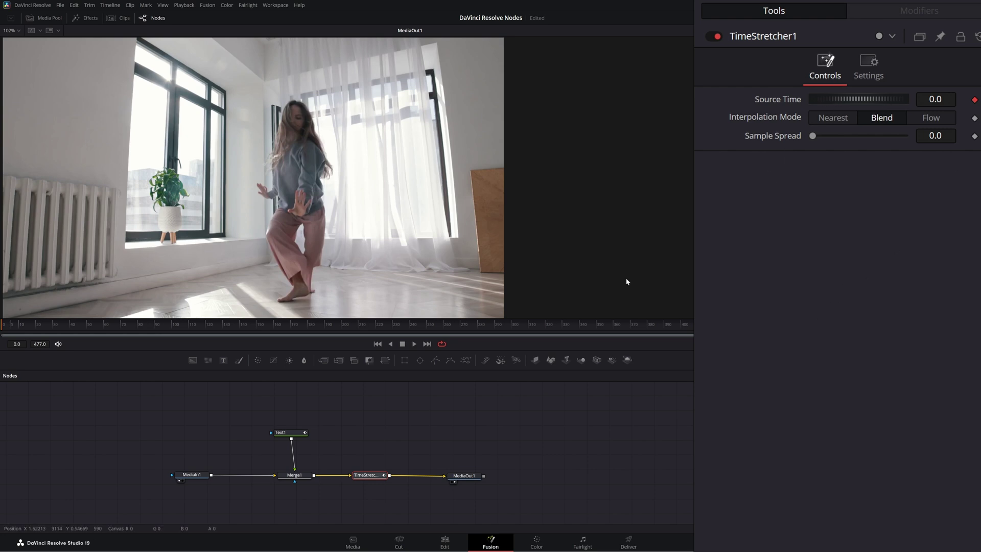
pyautogui.click(415, 344)
pyautogui.click(403, 345)
# Keyframe Source Time at 12, preview playback, and show source and output viewers side by side.
pyautogui.click(935, 99)
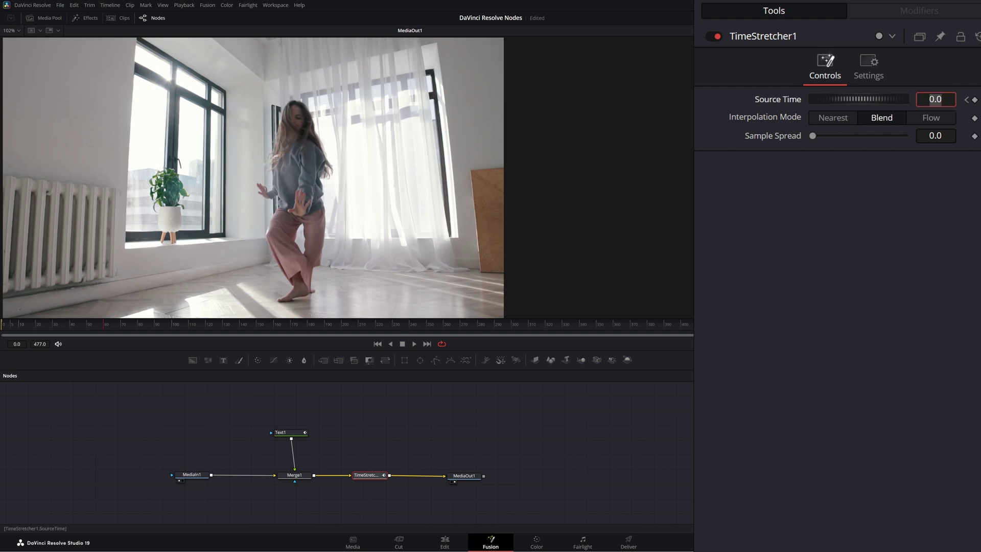
pyautogui.write('12')
pyautogui.press('Tab')
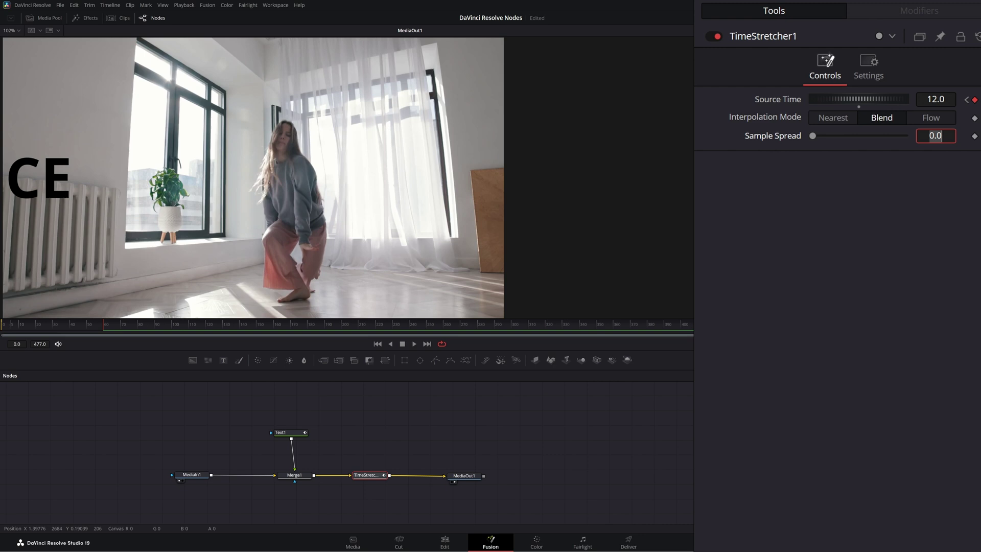
pyautogui.click(391, 344)
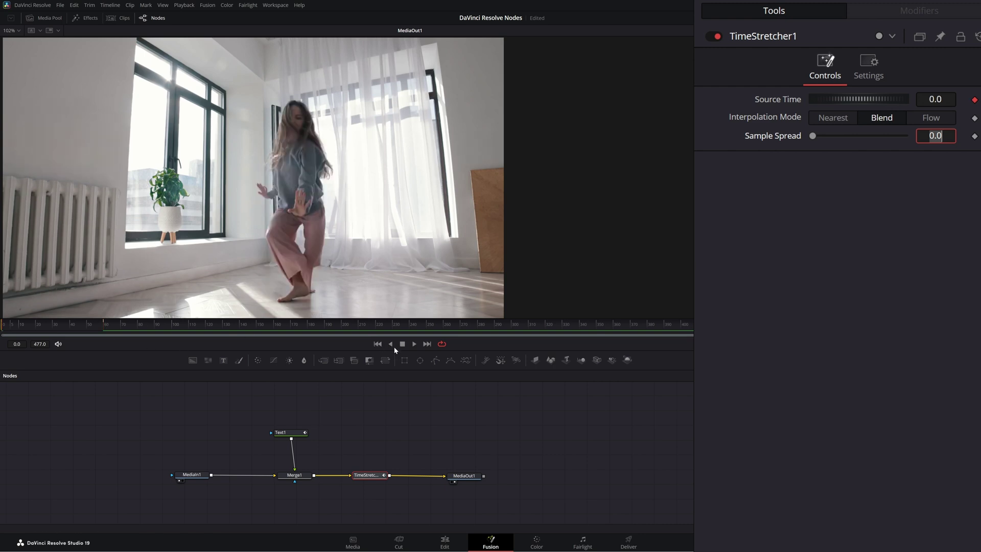
pyautogui.click(415, 343)
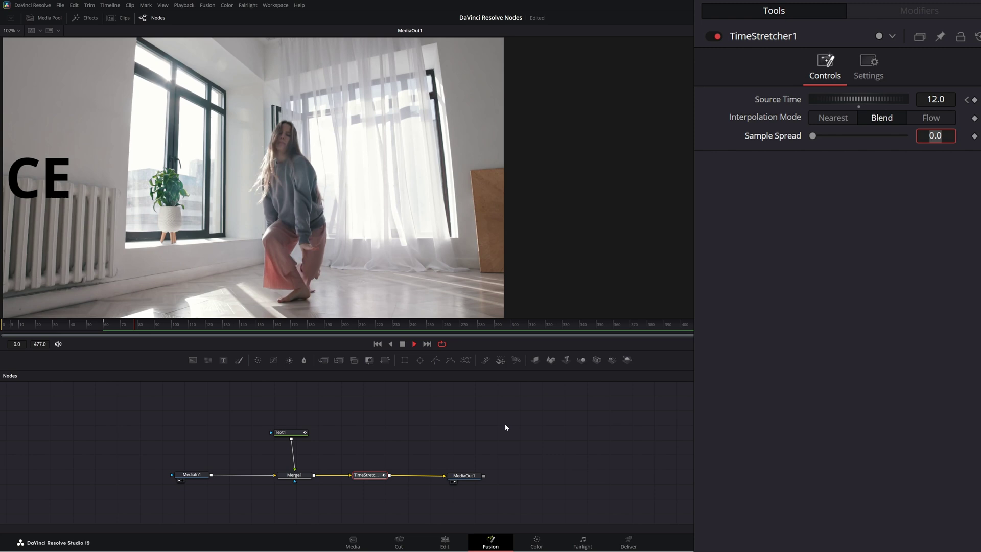
pyautogui.click(402, 345)
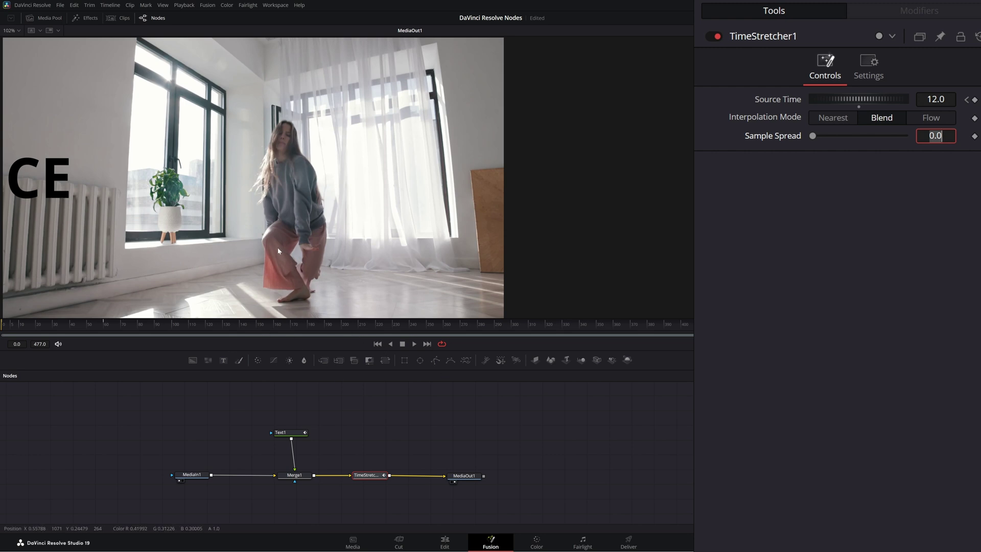
pyautogui.press('Return')
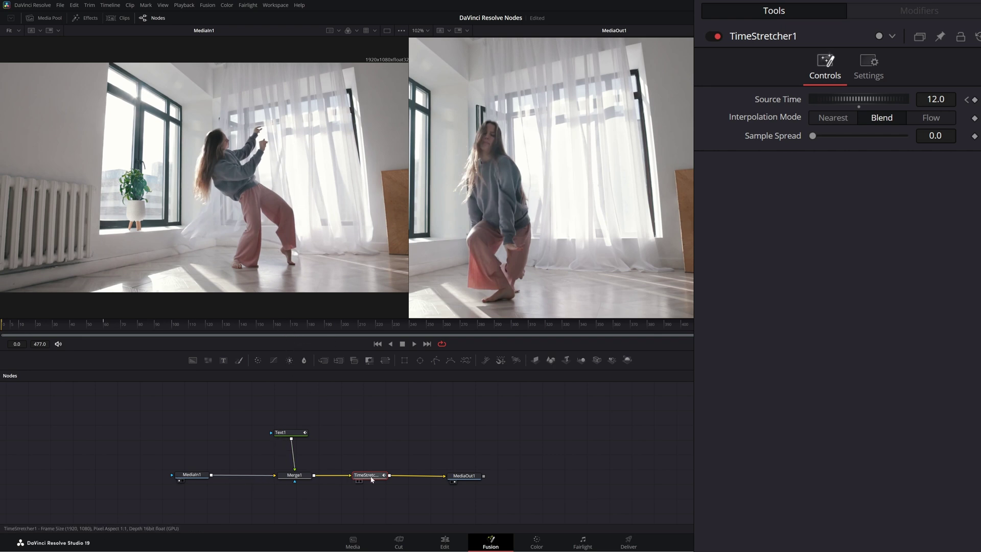
# Show TimeStretcher1 in the left viewer and MediaIn1 in the right viewer, fitted to view.
pyautogui.moveTo(367, 475); pyautogui.dragTo(150, 236)
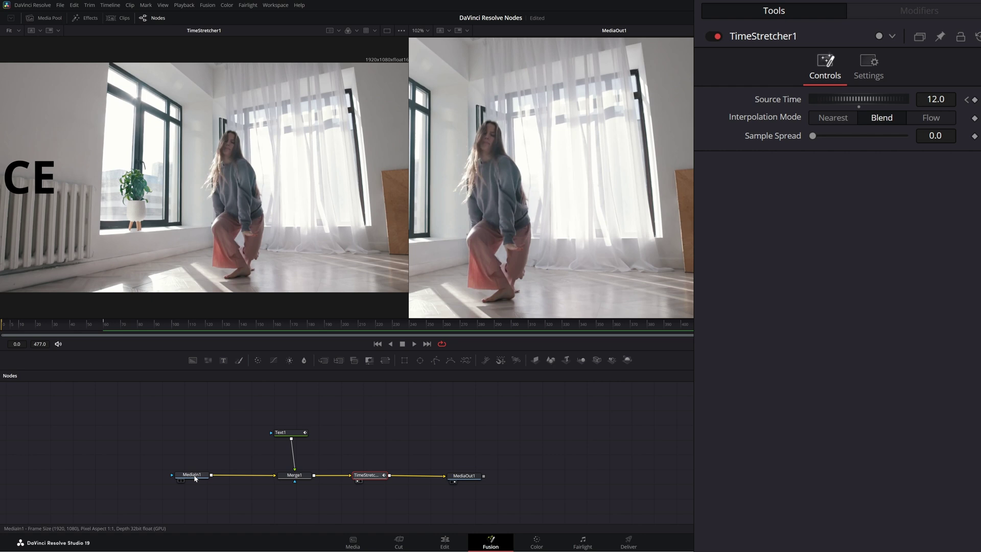
pyautogui.moveTo(193, 477); pyautogui.dragTo(517, 222)
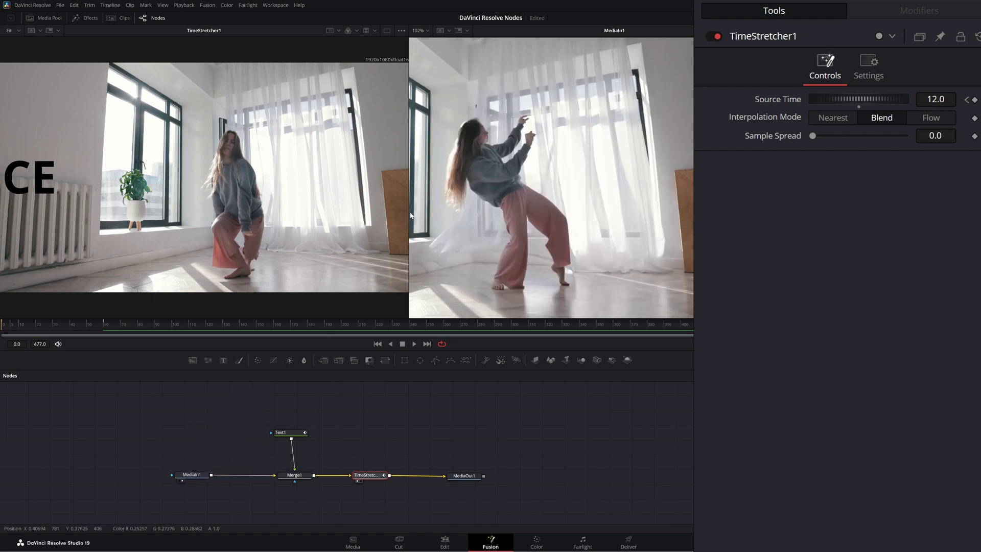
pyautogui.click(428, 31)
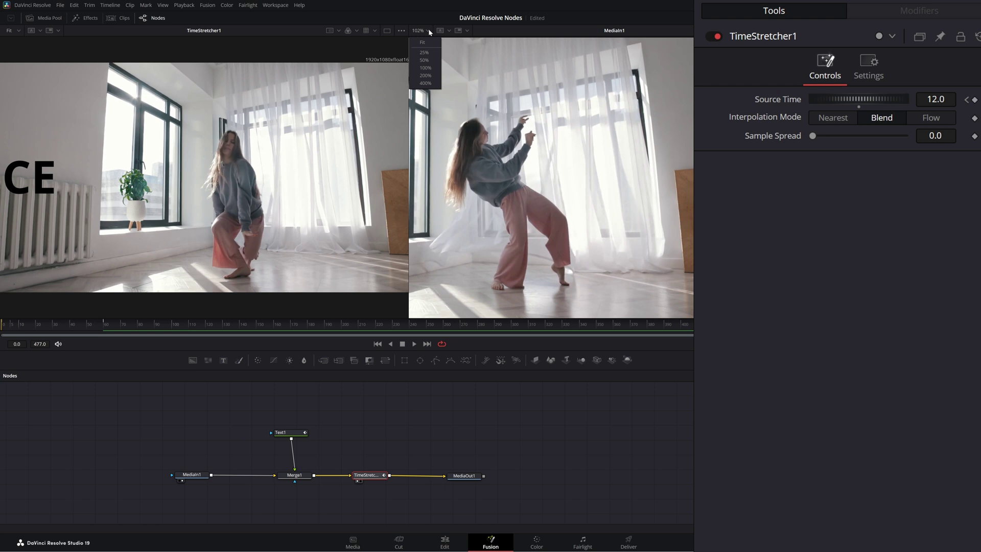
pyautogui.click(425, 42)
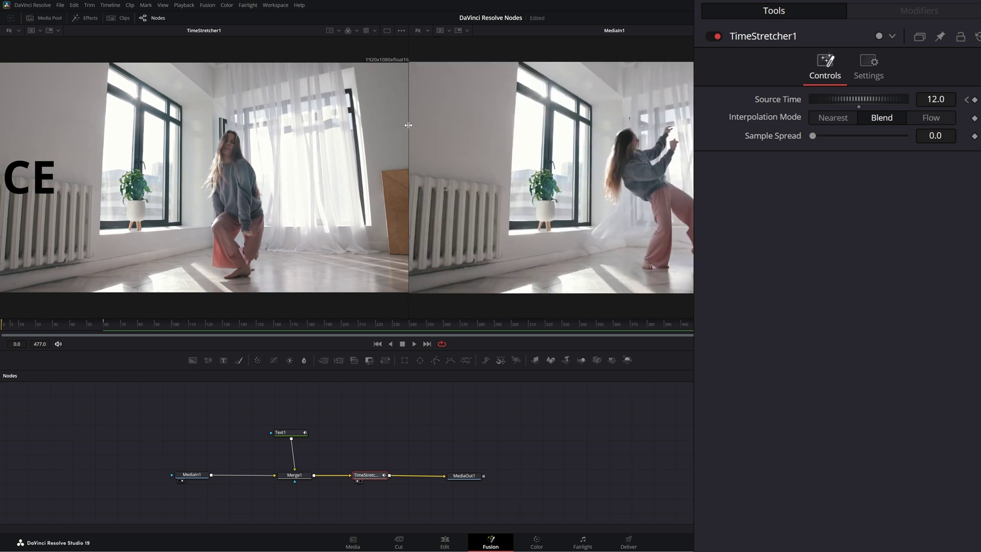
pyautogui.moveTo(408, 125)
pyautogui.mouseDown()
pyautogui.moveTo(397, 126)
pyautogui.moveTo(407, 125)
pyautogui.mouseUp()
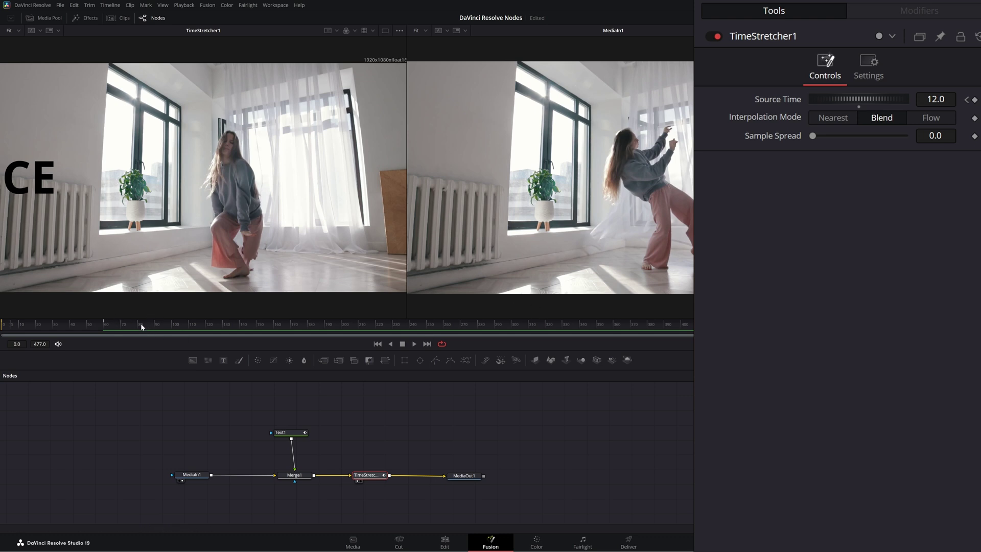
# Scrub back and forth through the clip to find a target frame.
pyautogui.moveTo(142, 327); pyautogui.dragTo(212, 332)
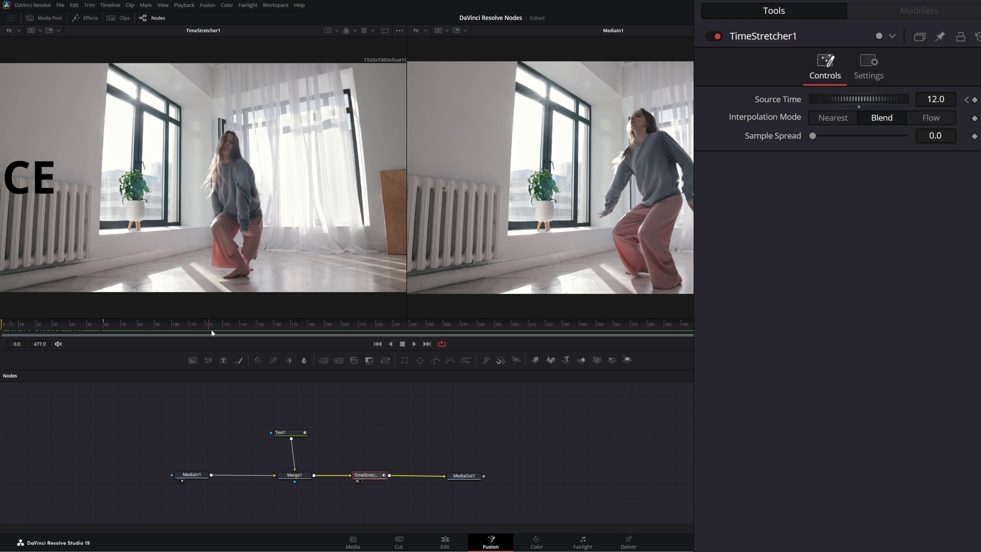
pyautogui.moveTo(296, 332); pyautogui.dragTo(391, 333)
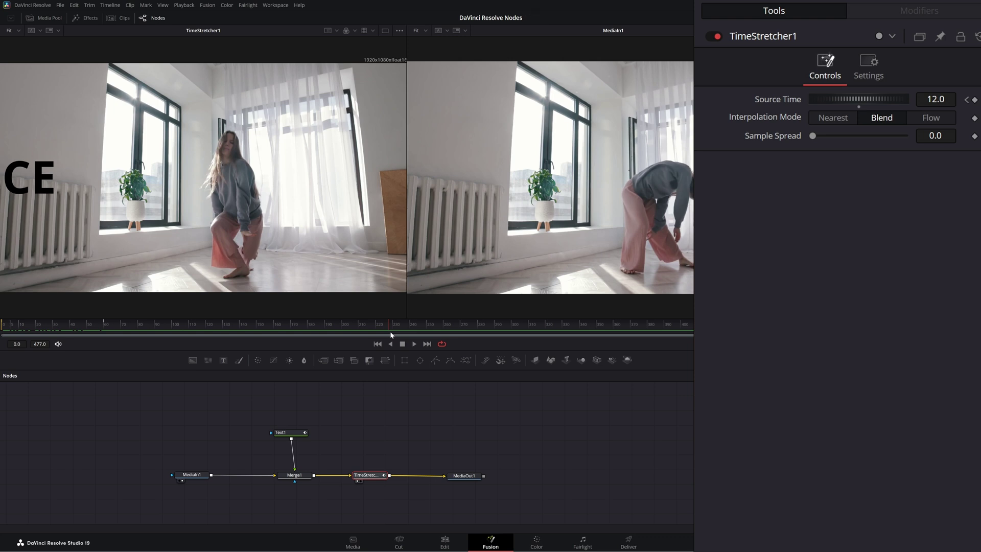
pyautogui.moveTo(390, 333); pyautogui.dragTo(188, 333)
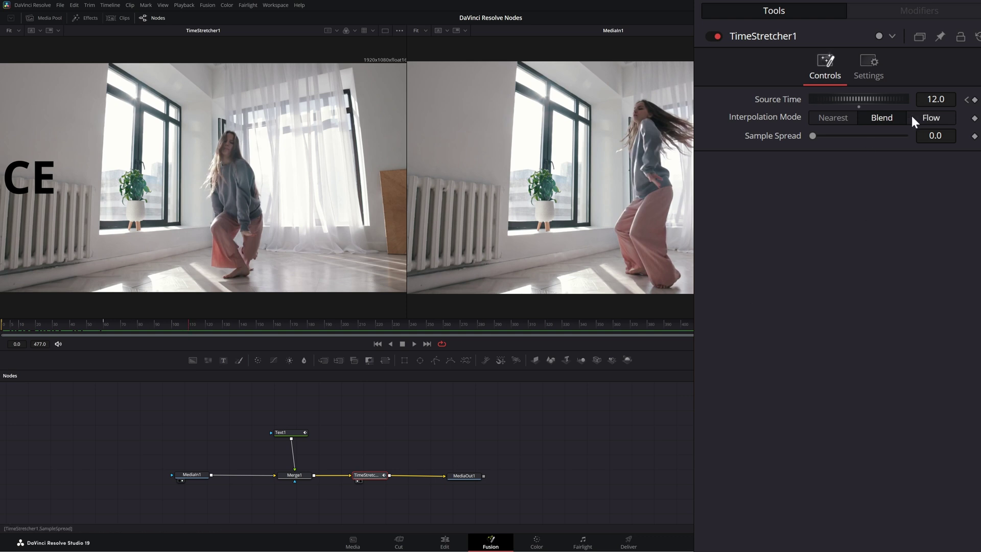
# Keyframe Source Time at 228 and preview the retimed clip from the start.
pyautogui.click(942, 95)
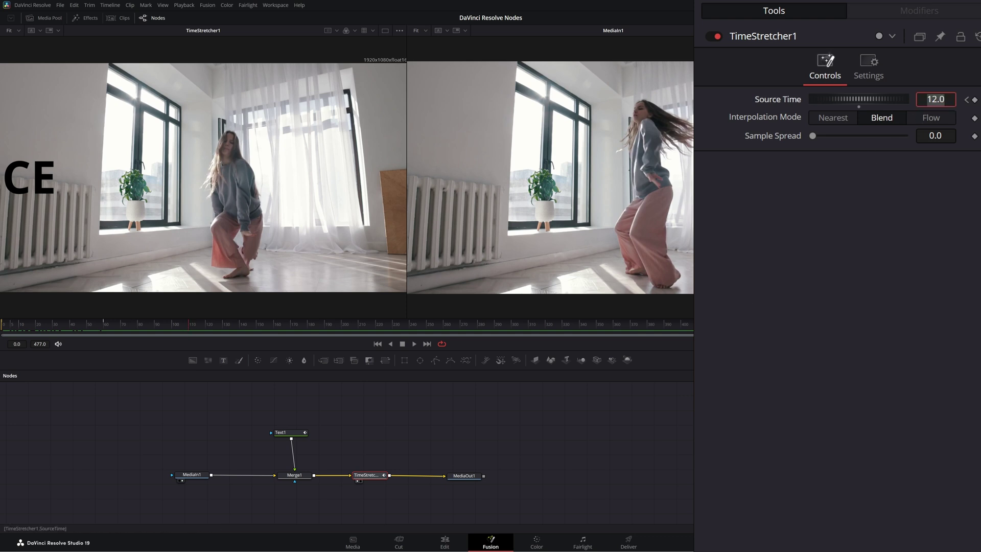
pyautogui.write('228')
pyautogui.press('Tab')
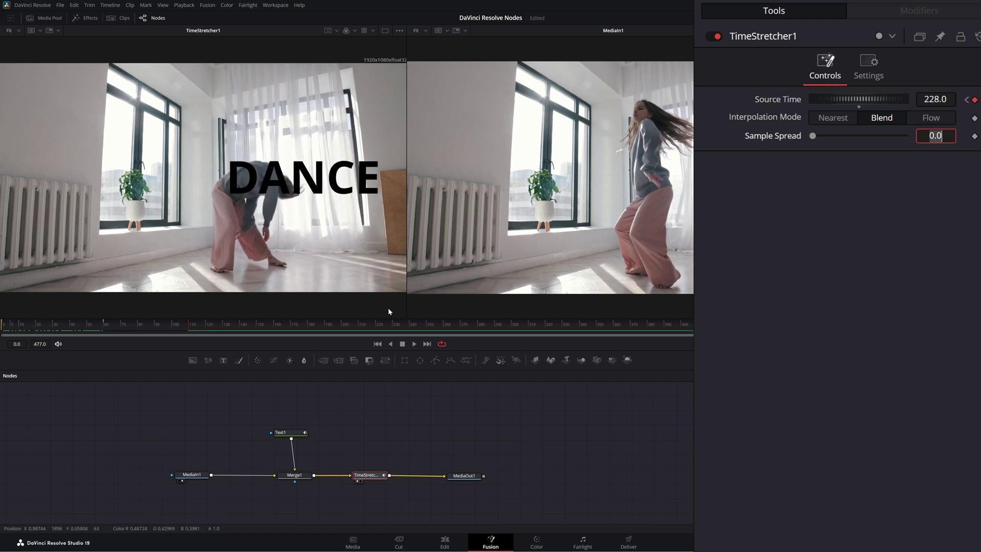
pyautogui.click(377, 344)
pyautogui.click(415, 344)
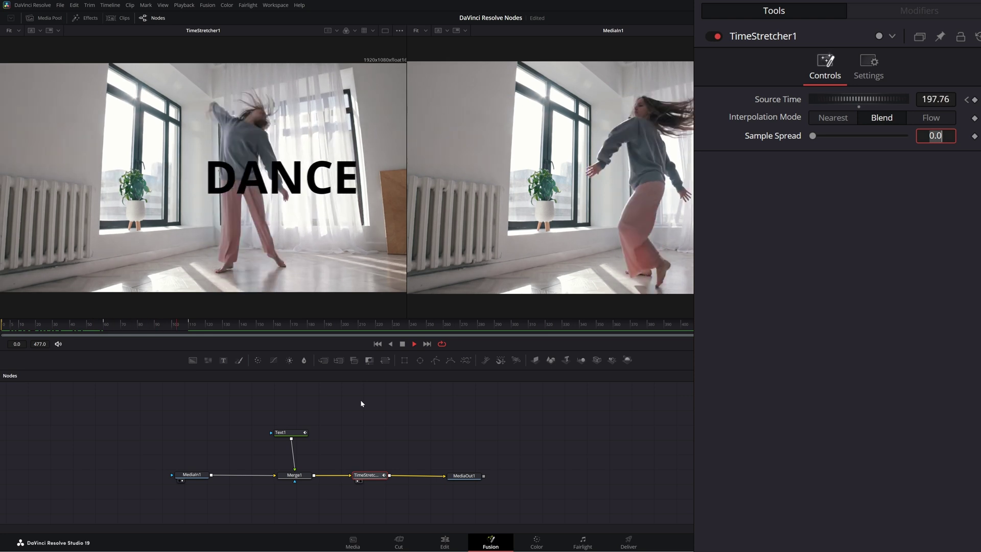
pyautogui.click(403, 344)
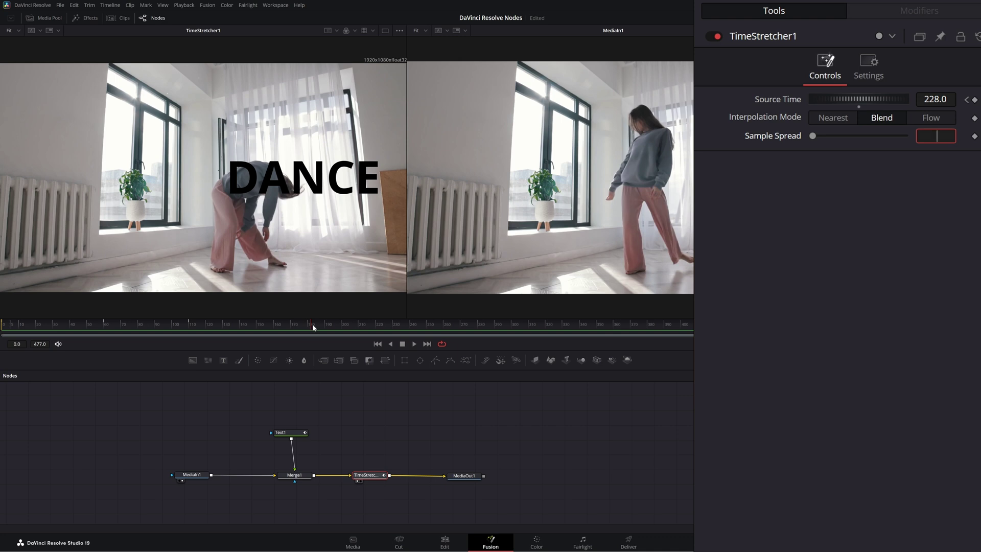
# Add a second Source Time keyframe of 477 at a later frame, then check an early frame.
pyautogui.moveTo(312, 327); pyautogui.dragTo(341, 330)
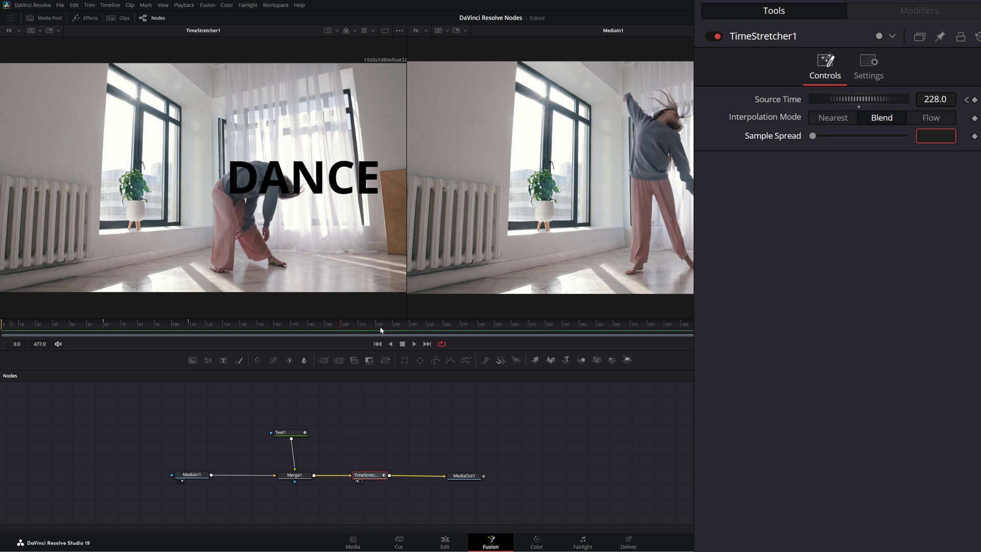
pyautogui.click(933, 99)
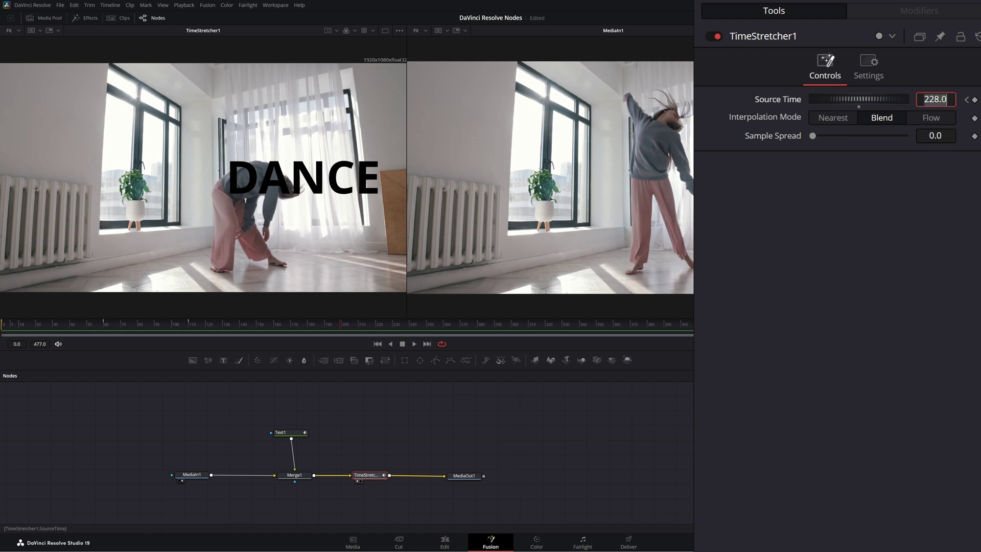
pyautogui.write('477')
pyautogui.press('Tab')
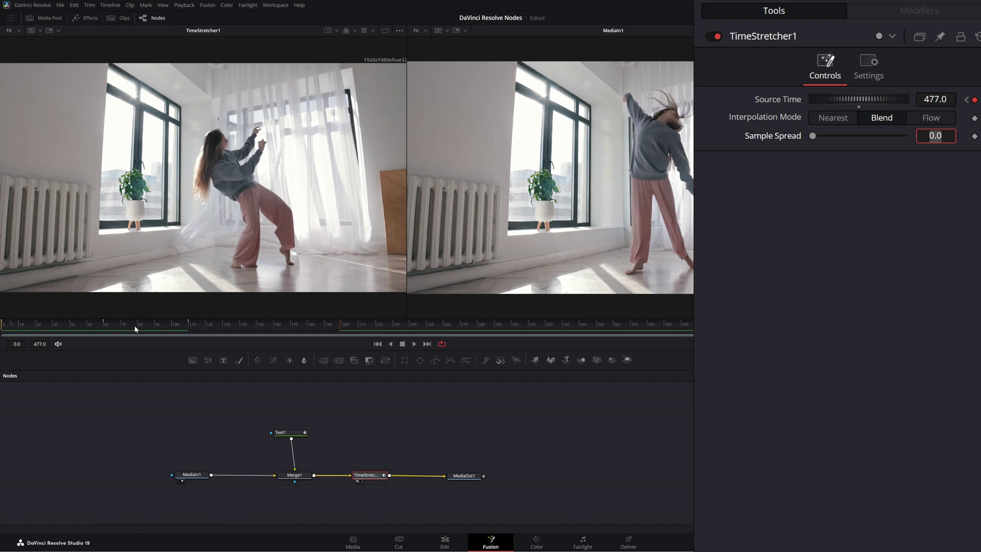
pyautogui.click(103, 324)
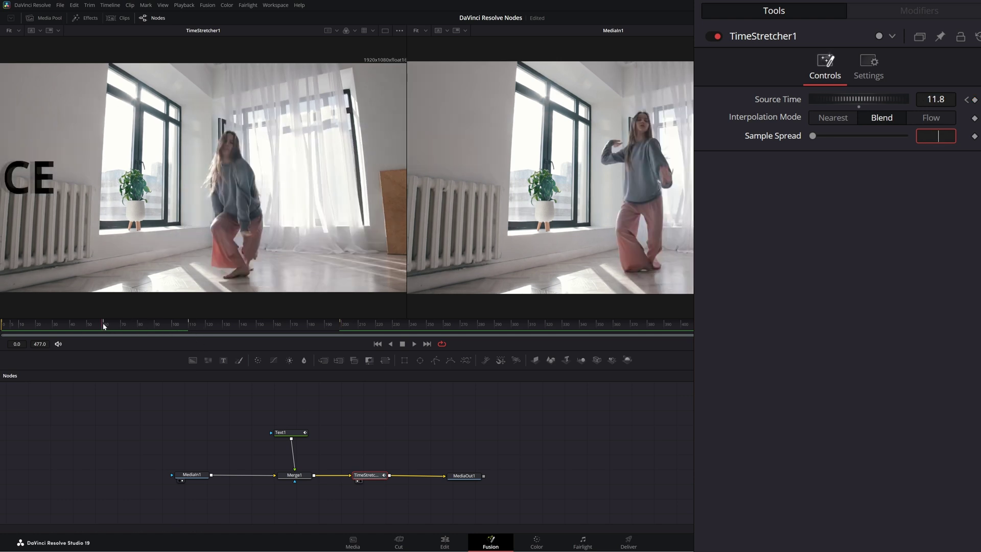
pyautogui.click(415, 344)
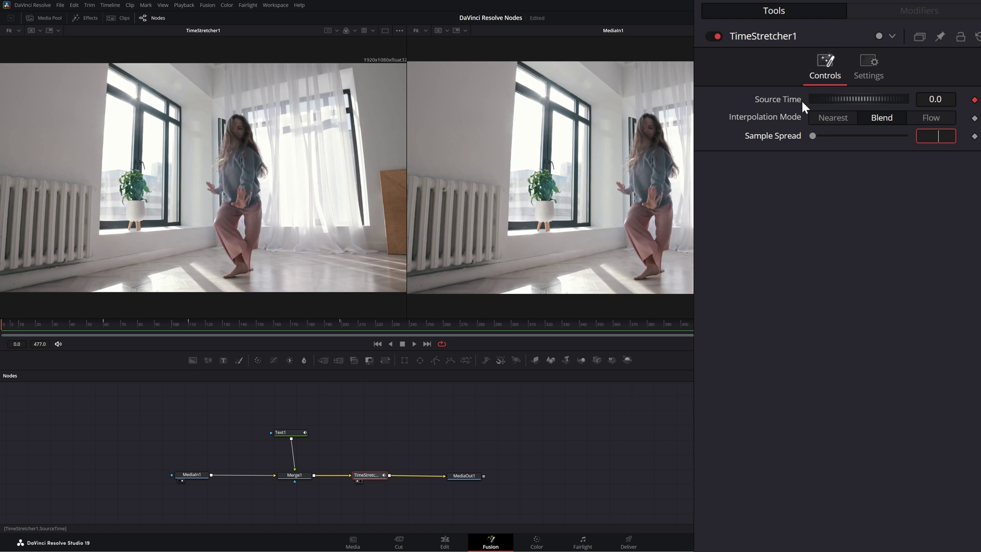
pyautogui.press('Return')
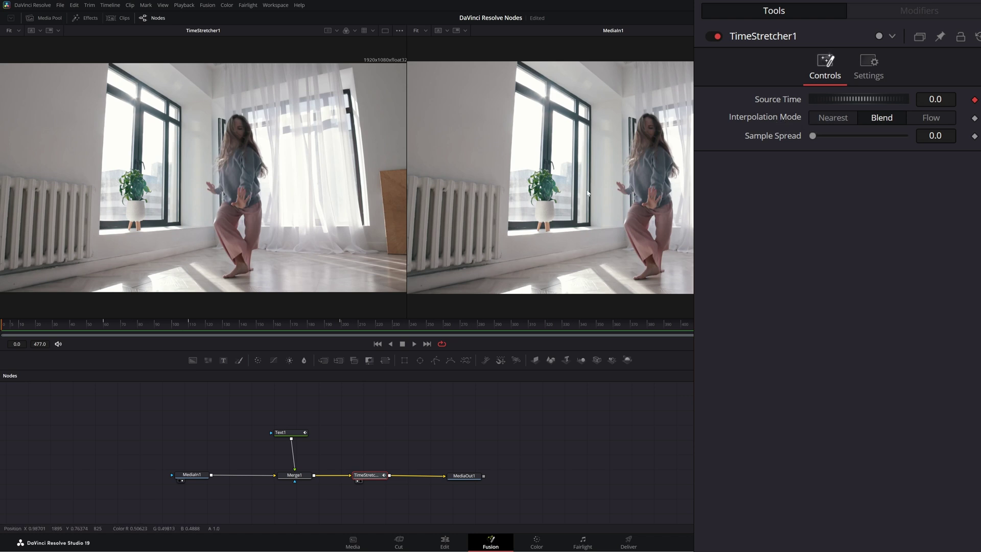
pyautogui.moveTo(2, 325); pyautogui.dragTo(64, 331)
pyautogui.scroll(6, 13, 185)
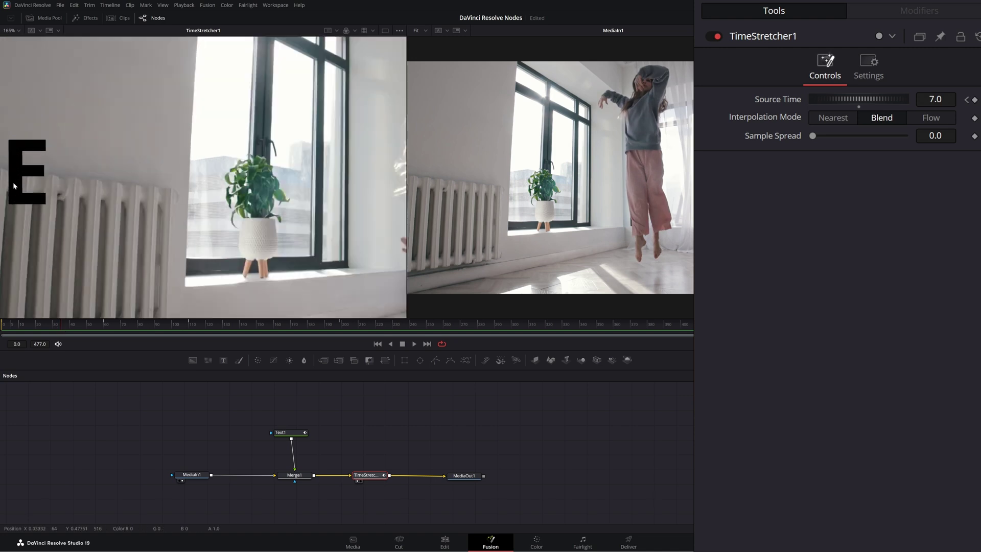
pyautogui.moveTo(95, 201)
pyautogui.mouseDown()
pyautogui.moveTo(140, 196)
pyautogui.moveTo(89, 195)
pyautogui.mouseUp()
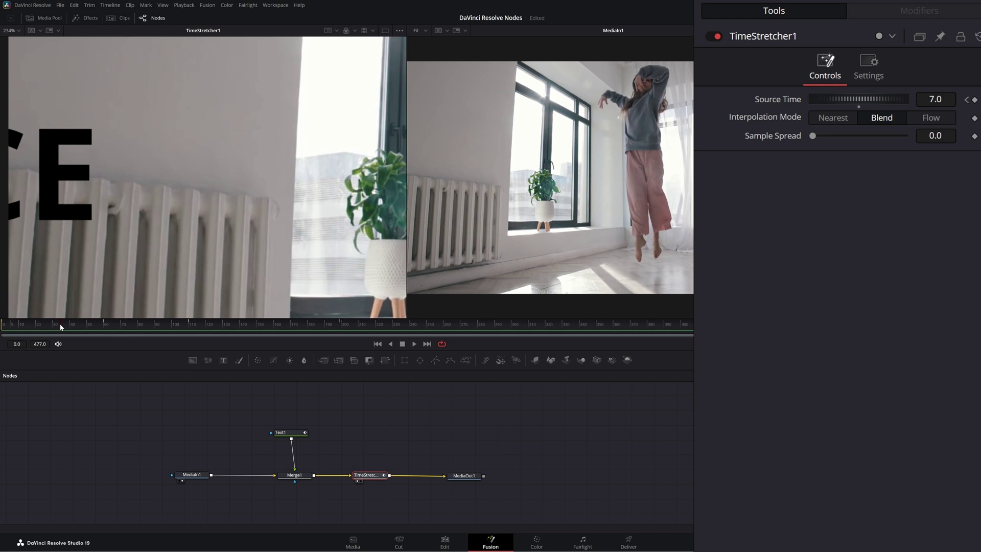
pyautogui.moveTo(60, 325)
pyautogui.mouseDown()
pyautogui.moveTo(48, 323)
pyautogui.moveTo(94, 331)
pyautogui.moveTo(72, 329)
pyautogui.mouseUp()
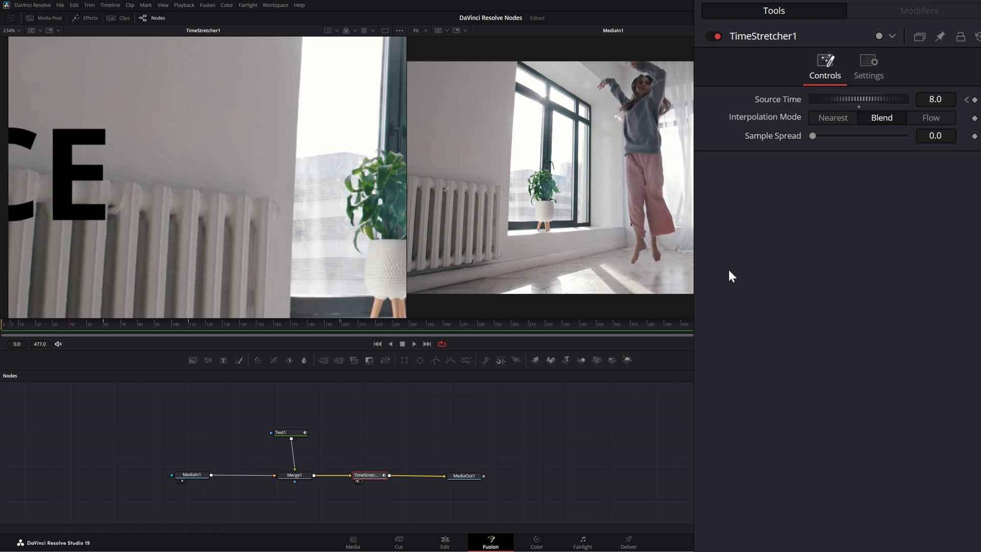
pyautogui.click(837, 115)
pyautogui.moveTo(71, 330)
pyautogui.mouseDown()
pyautogui.moveTo(30, 326)
pyautogui.moveTo(93, 331)
pyautogui.moveTo(79, 331)
pyautogui.mouseUp()
pyautogui.click(889, 117)
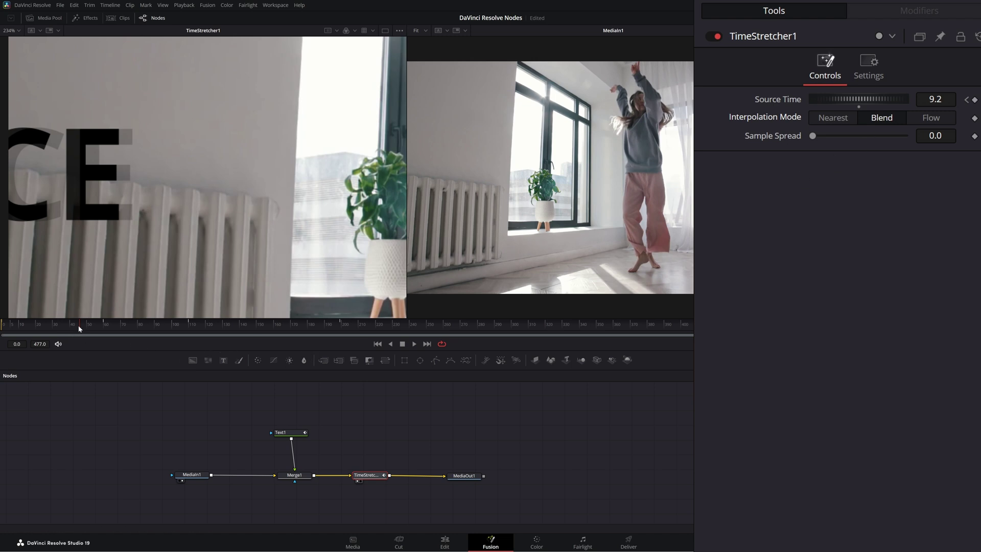
# Save the project, reset Sample Spread to 0, then raise it to 0.4291.
pyautogui.moveTo(79, 330)
pyautogui.mouseDown()
pyautogui.moveTo(70, 331)
pyautogui.moveTo(87, 333)
pyautogui.mouseUp()
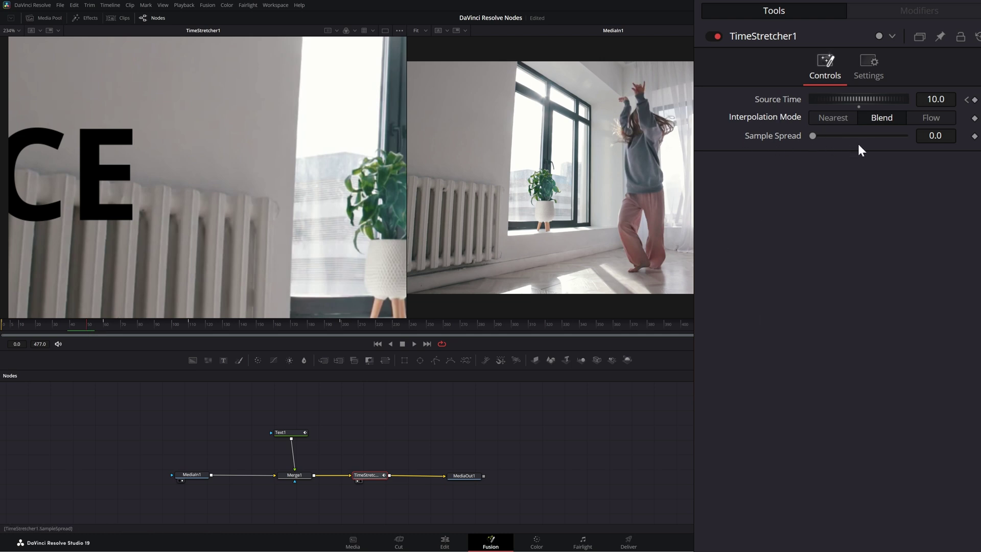
pyautogui.hotkey('ctrl', 's')
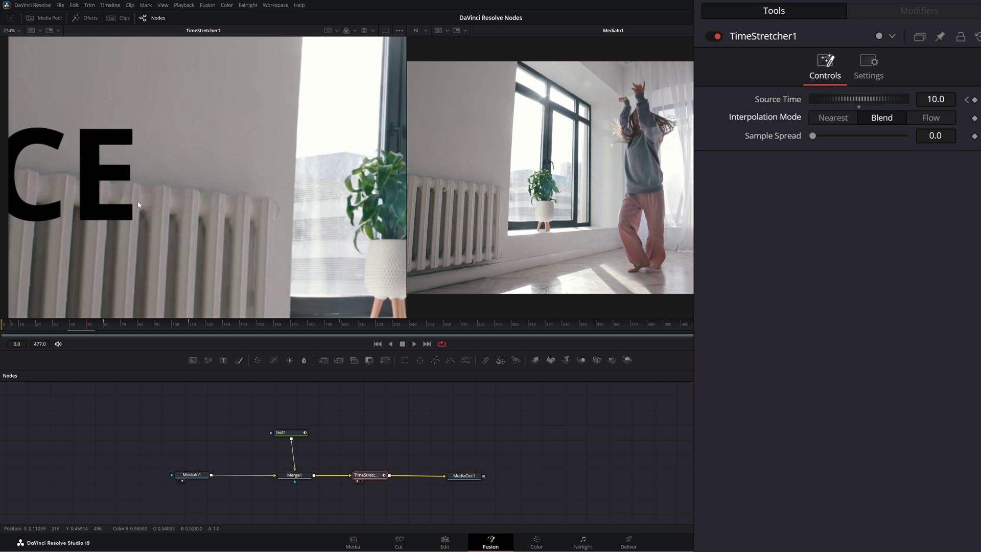
pyautogui.moveTo(812, 135); pyautogui.dragTo(915, 148)
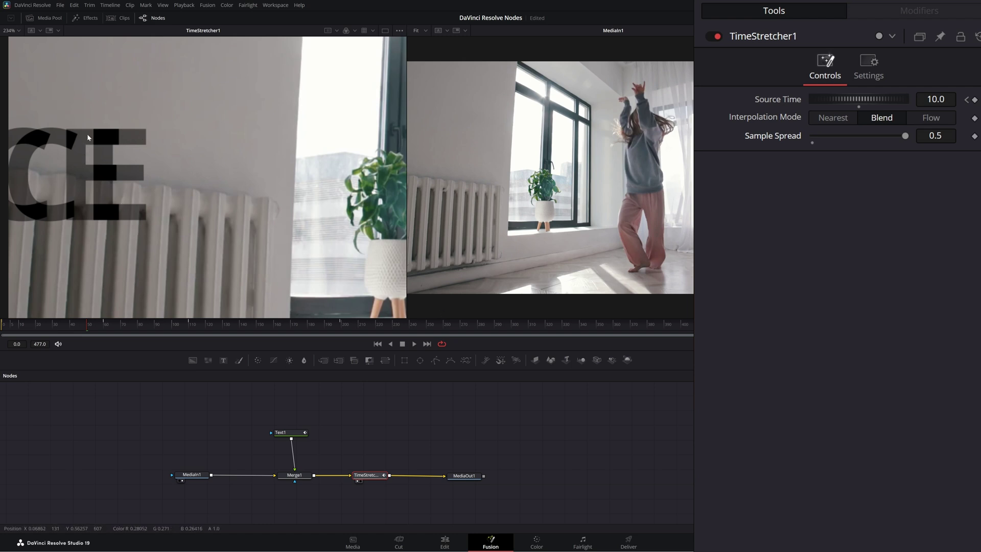
pyautogui.doubleClick(781, 138)
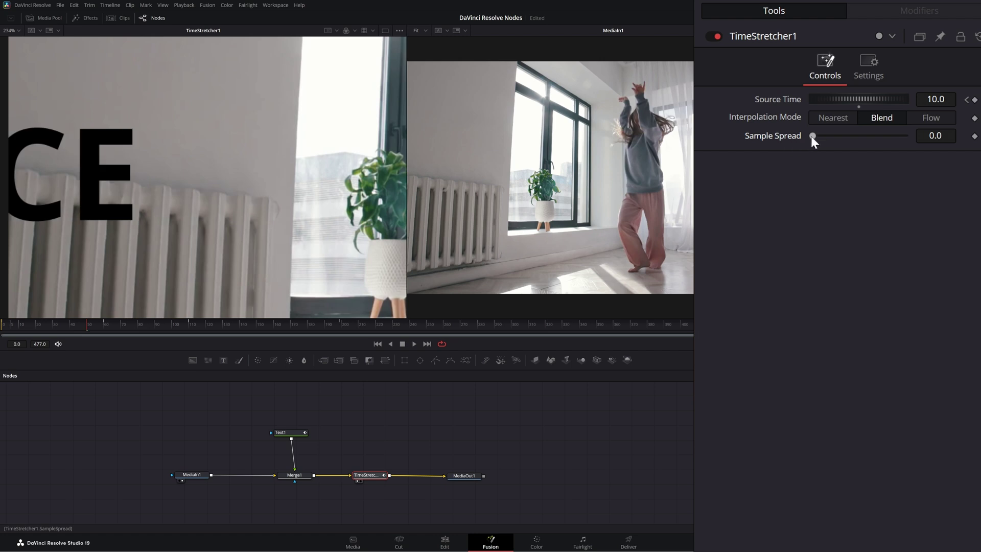
pyautogui.moveTo(811, 136); pyautogui.dragTo(890, 135)
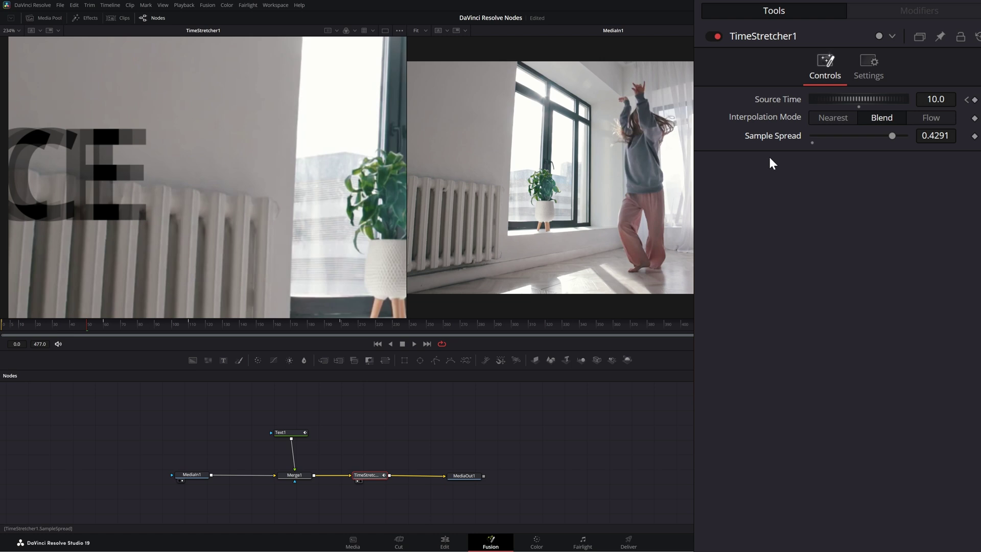
# Key Source Time to 228 partway through the clip and preview the playback.
pyautogui.scroll(-5, 124, 243)
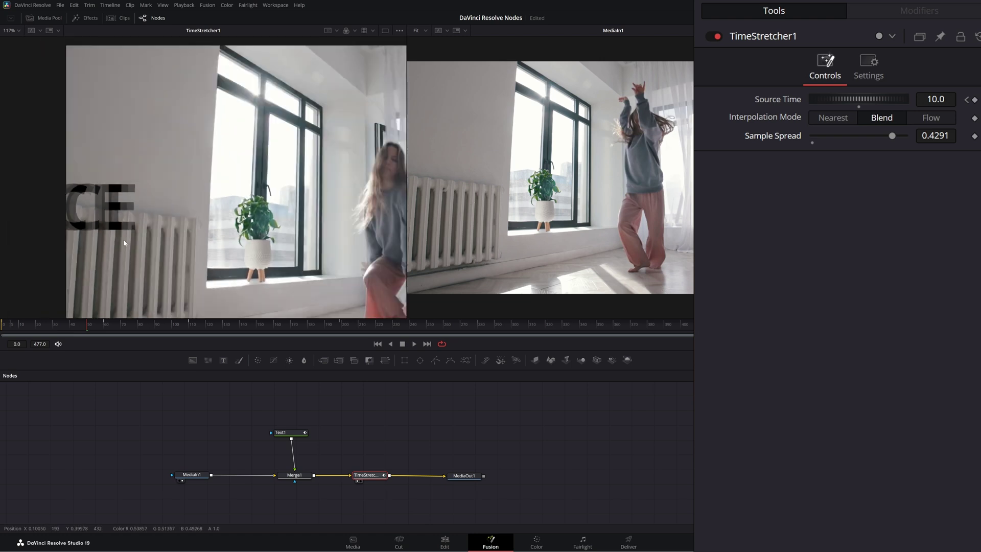
pyautogui.scroll(2, 155, 224)
pyautogui.moveTo(155, 224); pyautogui.dragTo(149, 207)
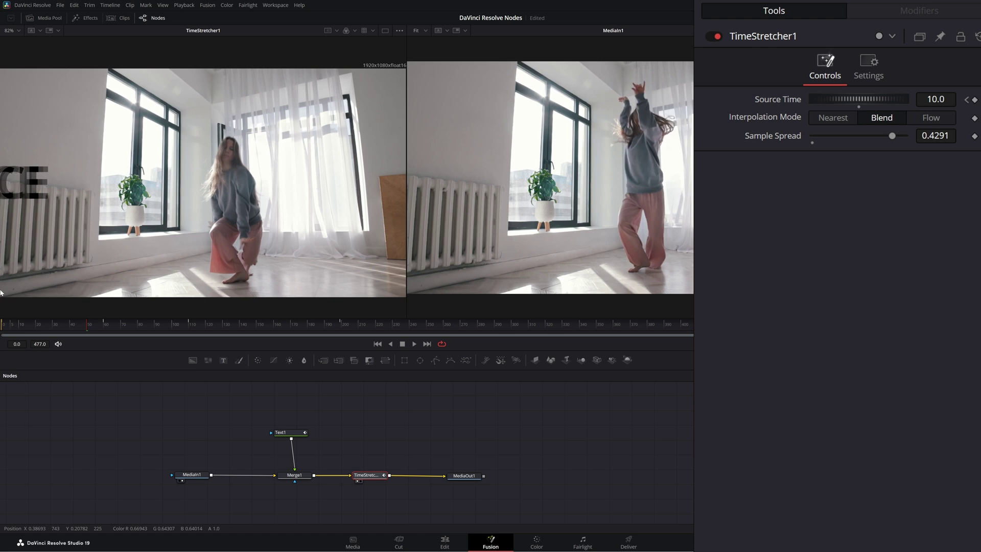
pyautogui.click(378, 344)
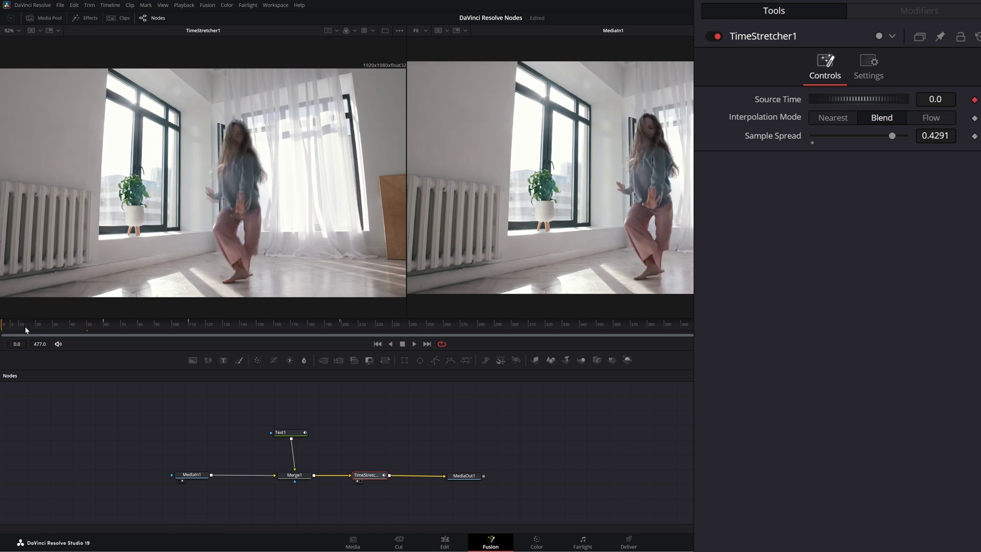
pyautogui.moveTo(43, 328); pyautogui.dragTo(190, 329)
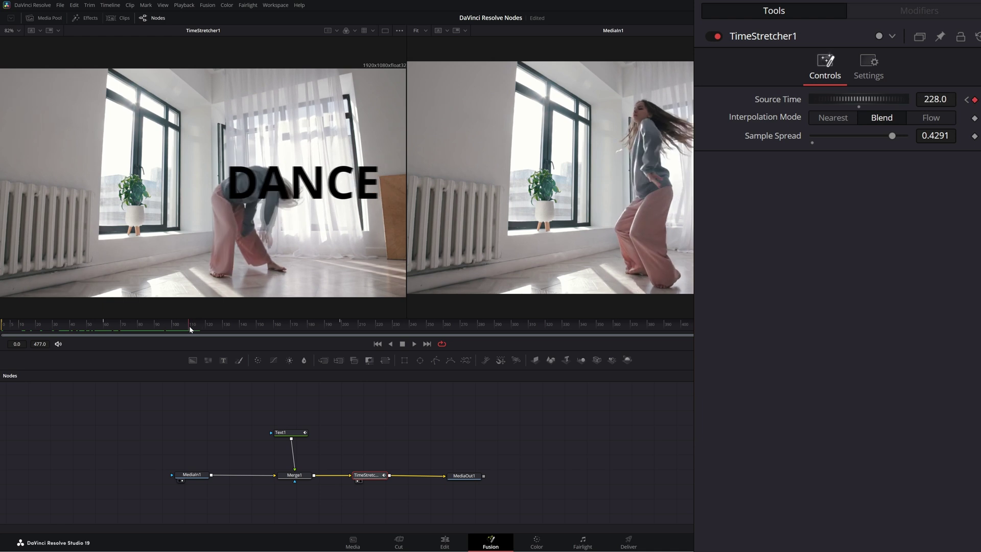
pyautogui.moveTo(190, 329); pyautogui.dragTo(213, 335)
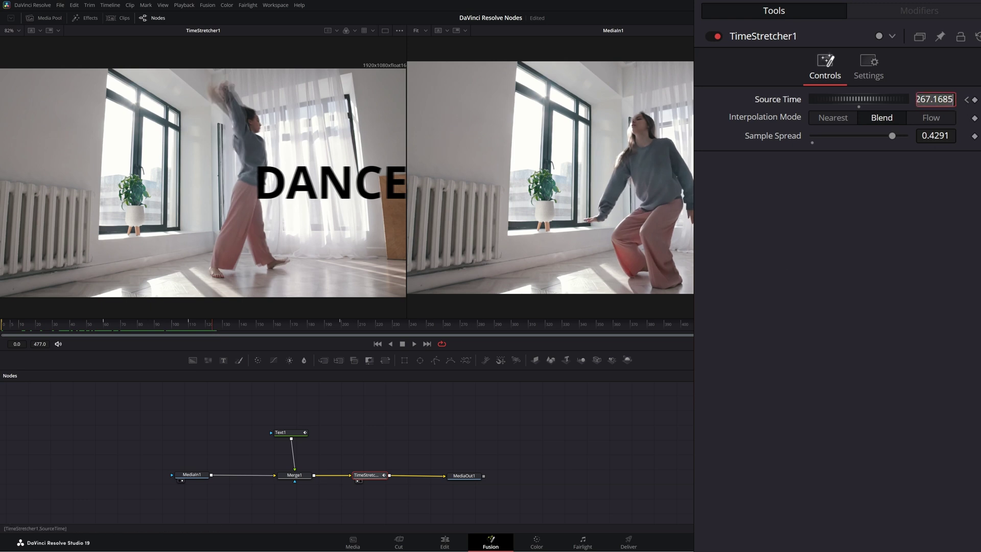
pyautogui.write('228')
pyautogui.press('Tab')
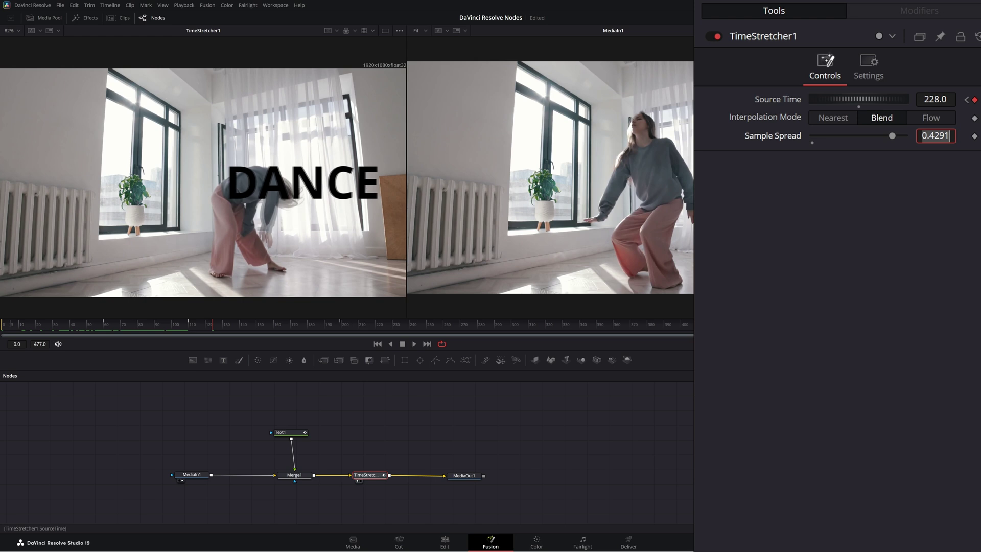
pyautogui.click(178, 324)
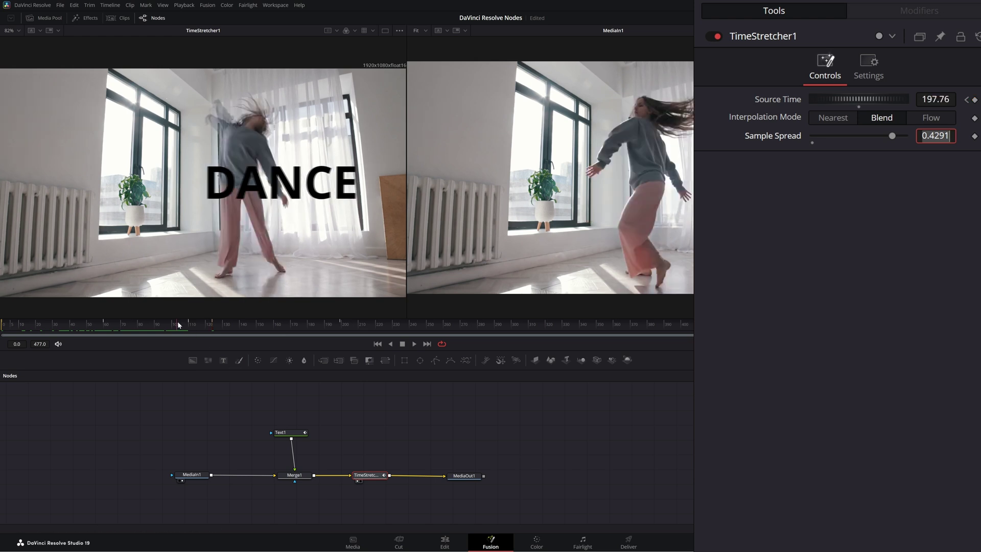
pyautogui.press('BackSpace')
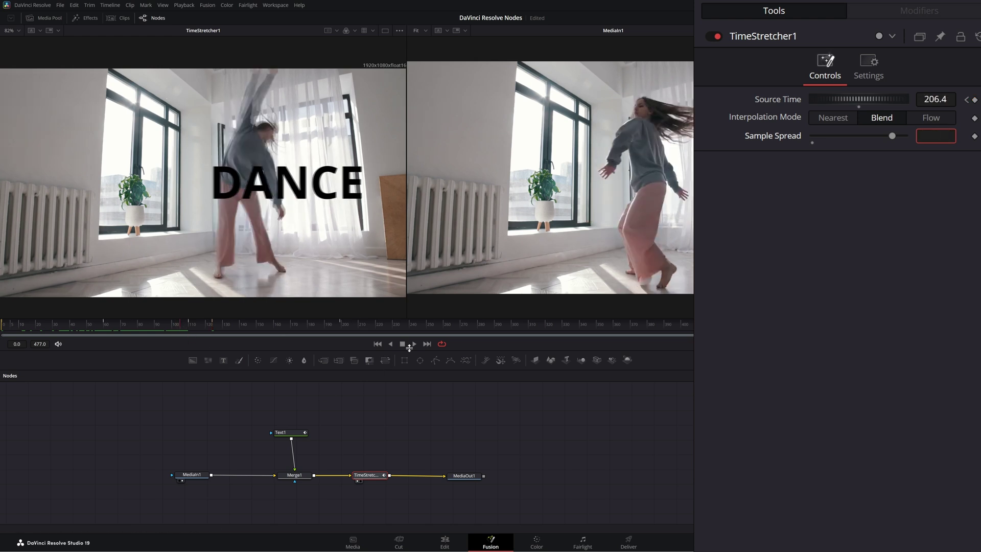
pyautogui.click(415, 344)
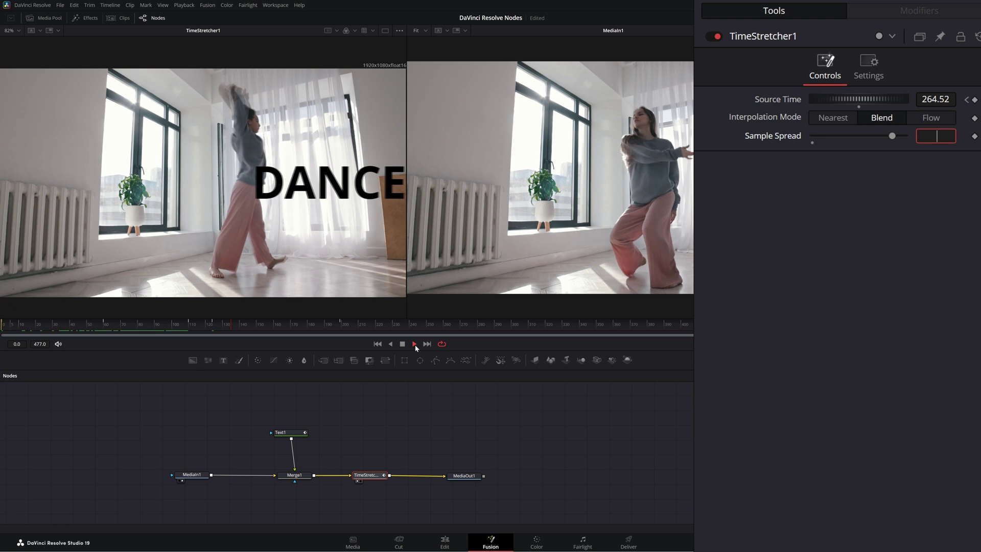
pyautogui.click(414, 344)
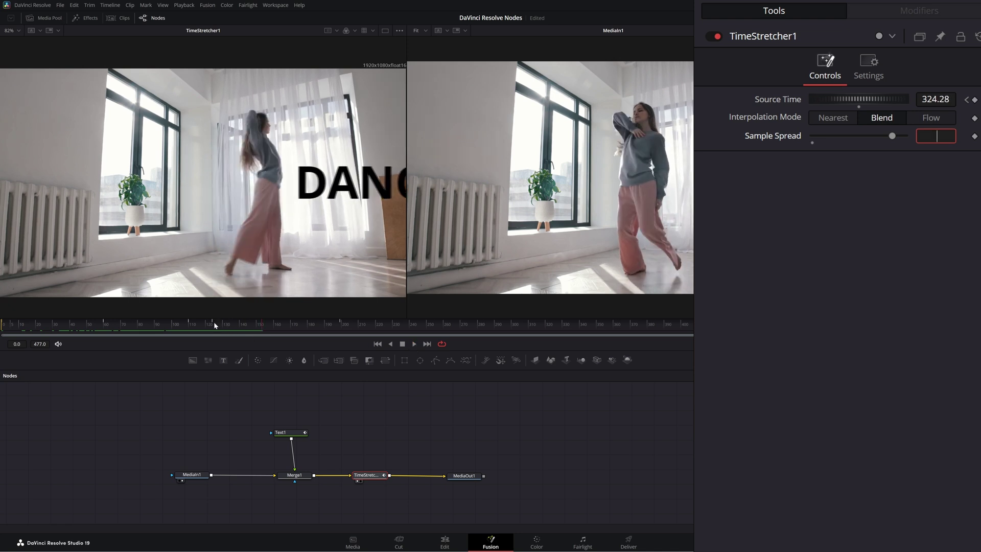
# Key Source Time to 0 further along and play back the reversed section.
pyautogui.moveTo(263, 327); pyautogui.dragTo(341, 330)
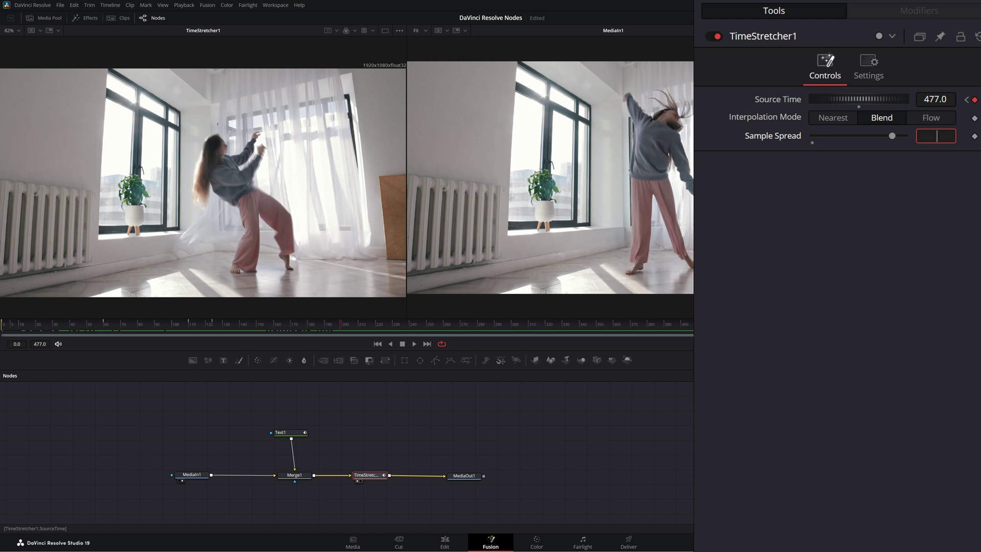
pyautogui.press('Tab')
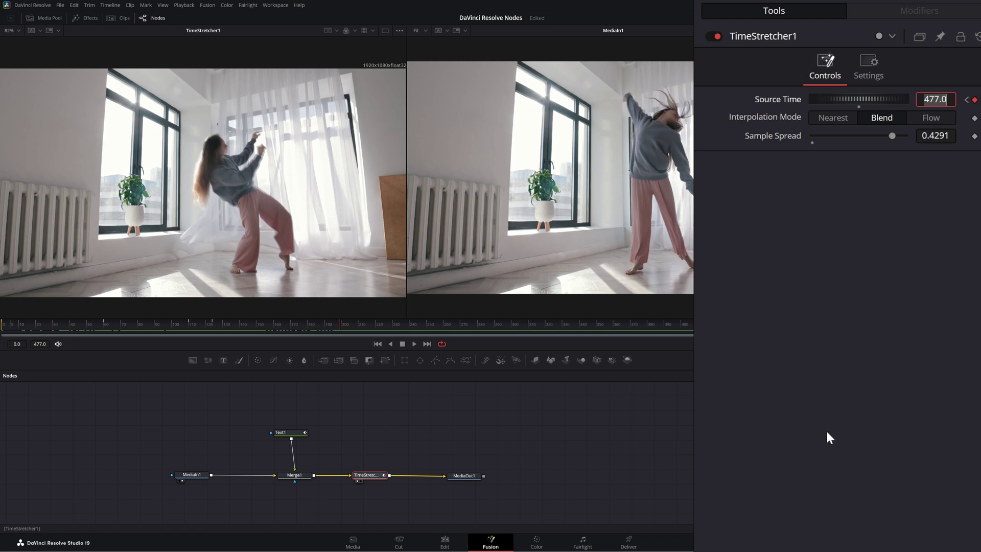
pyautogui.write('0')
pyautogui.press('Tab')
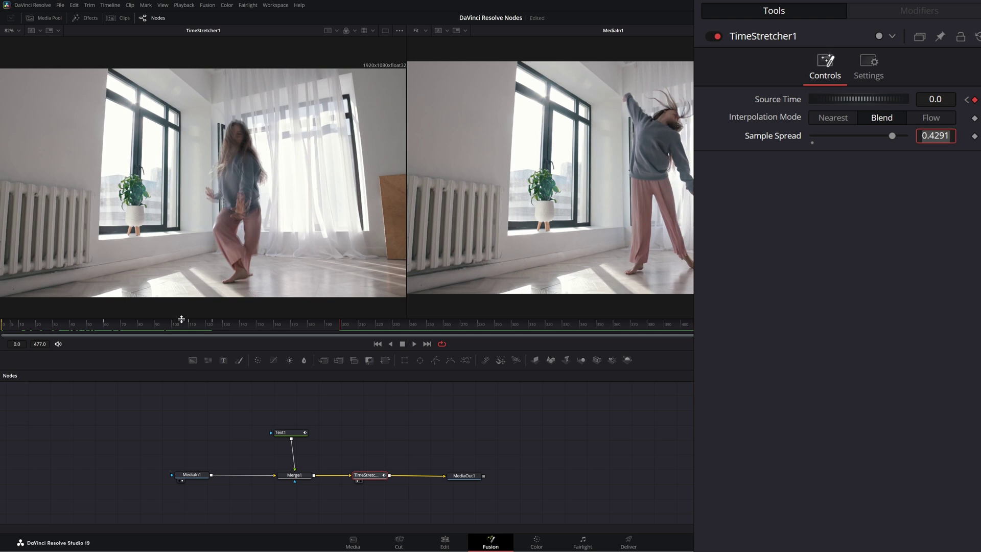
pyautogui.moveTo(181, 327); pyautogui.dragTo(173, 327)
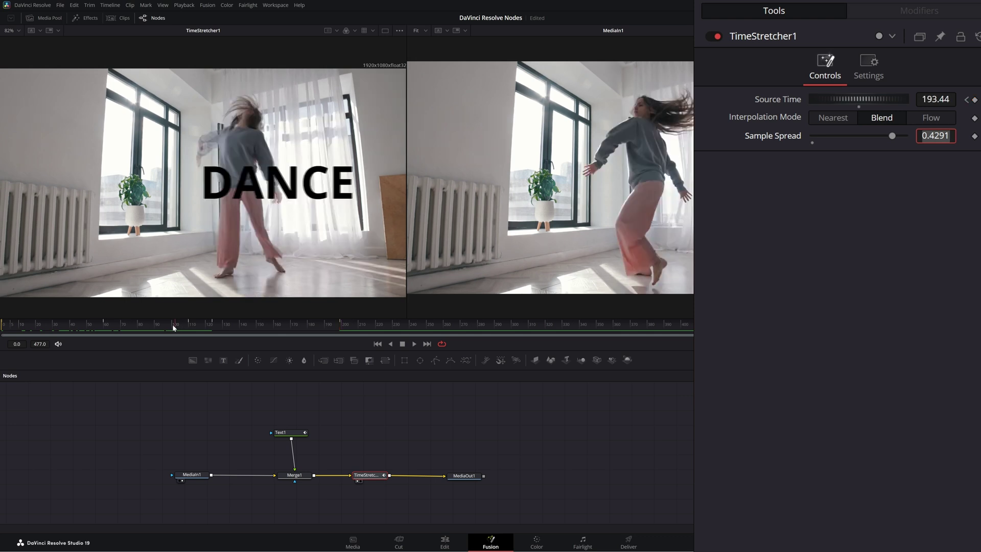
pyautogui.click(378, 344)
pyautogui.click(414, 345)
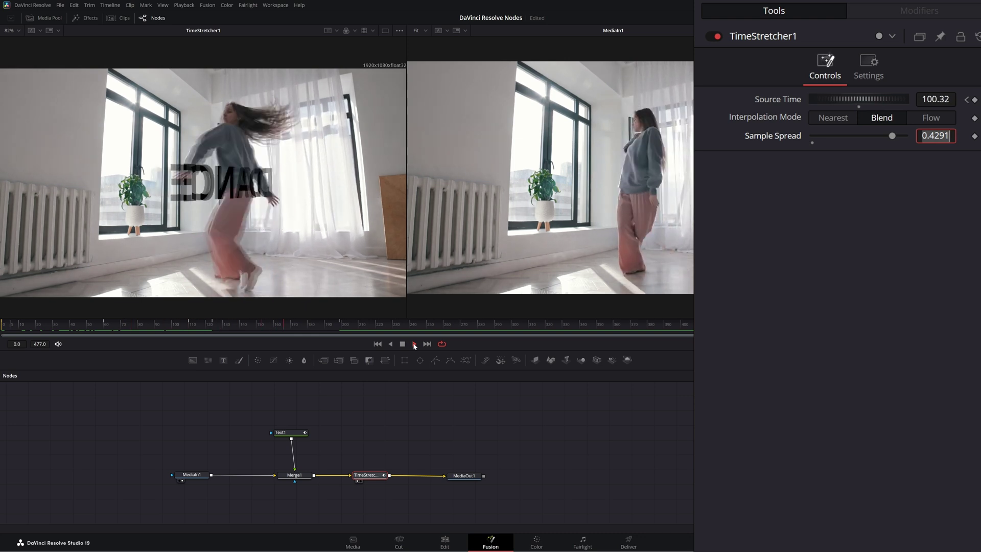
pyautogui.moveTo(94, 330); pyautogui.dragTo(359, 327)
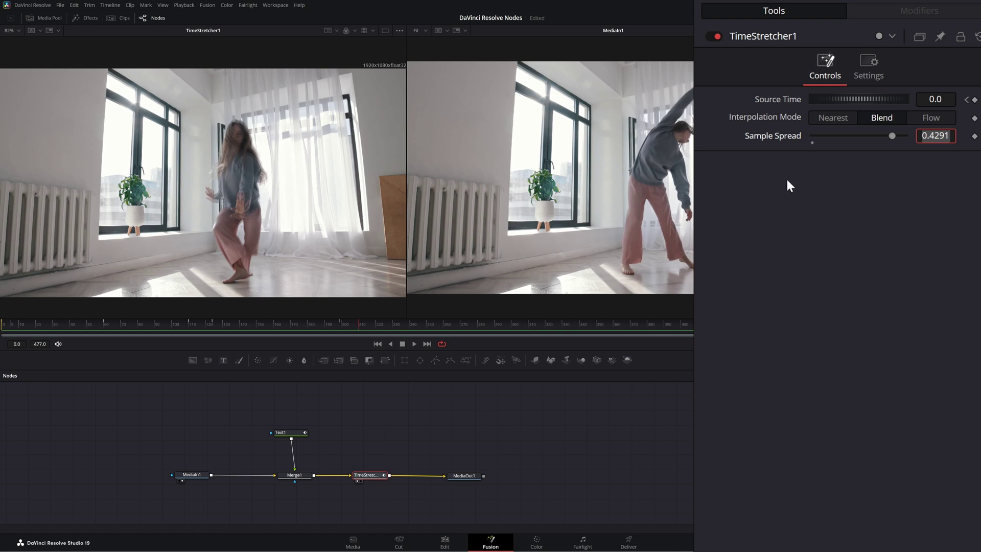
# Try Source Time 477 at this frame, then revert it to 0.
pyautogui.click(935, 99)
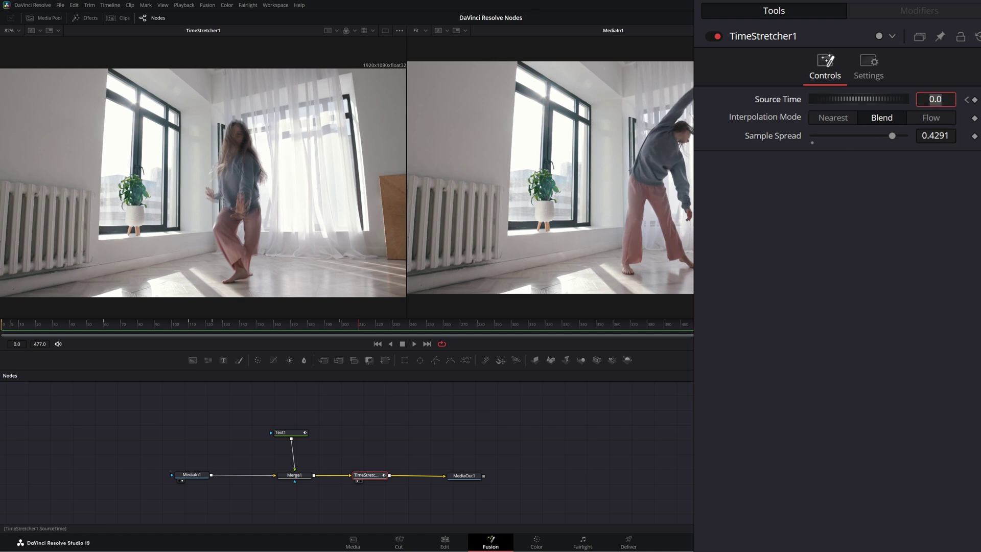
pyautogui.write('477')
pyautogui.press('Tab')
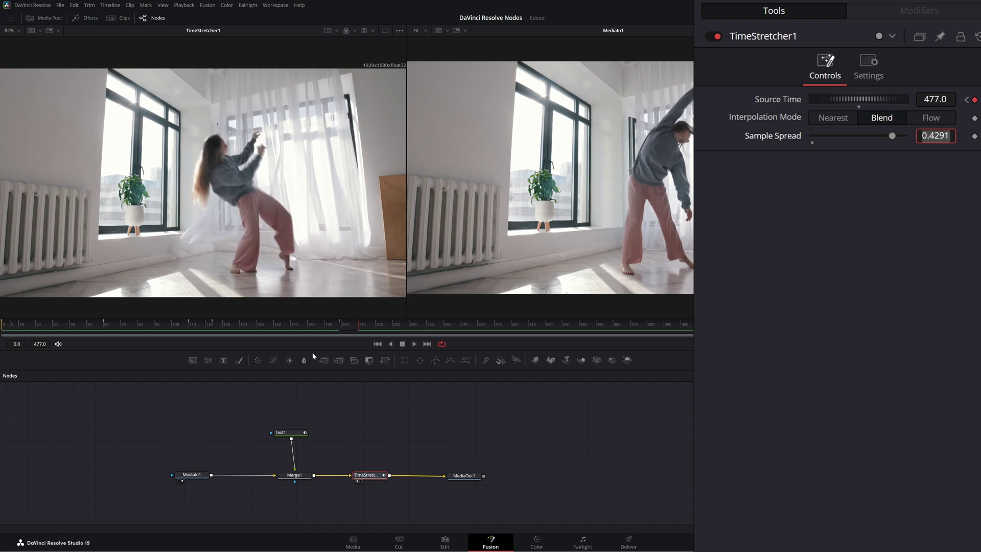
pyautogui.press('BackSpace')
# Delete the Source Time keyframe near frame 196 and return to frame 110.
pyautogui.click(335, 324)
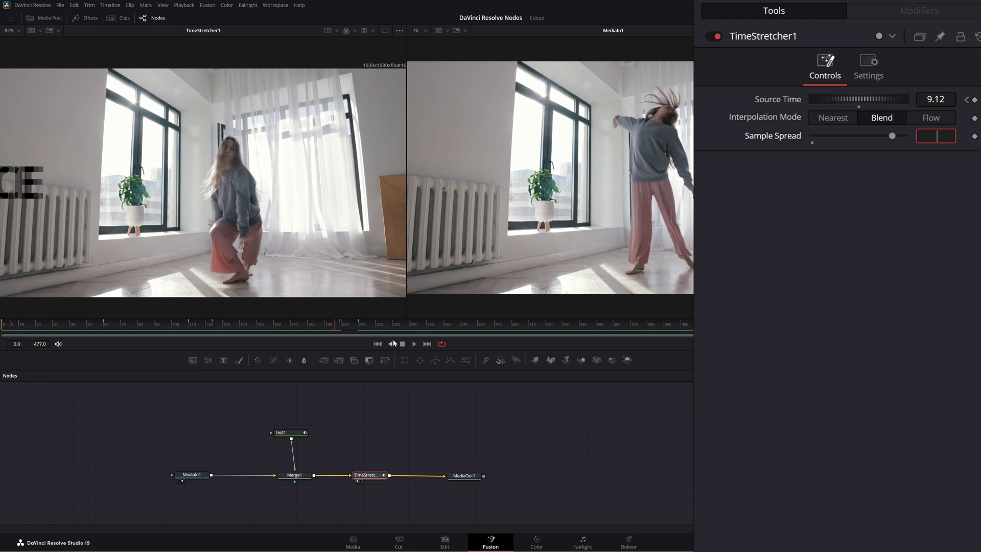
pyautogui.click(415, 343)
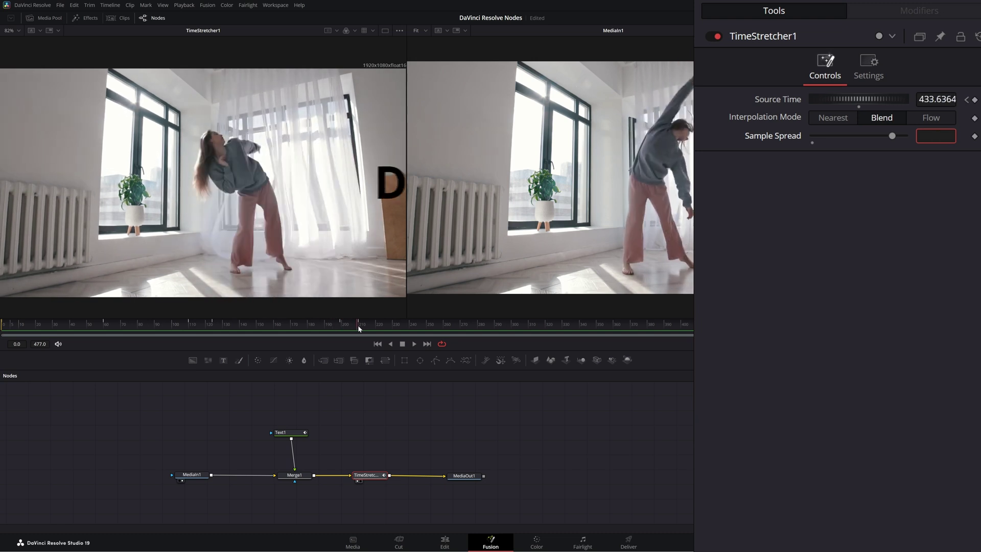
pyautogui.click(973, 100)
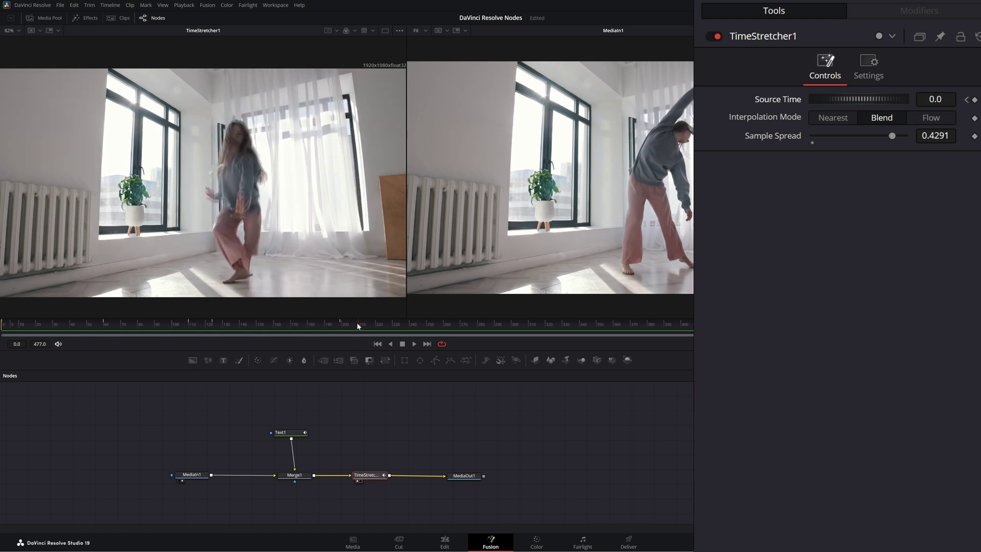
pyautogui.moveTo(357, 324); pyautogui.dragTo(189, 325)
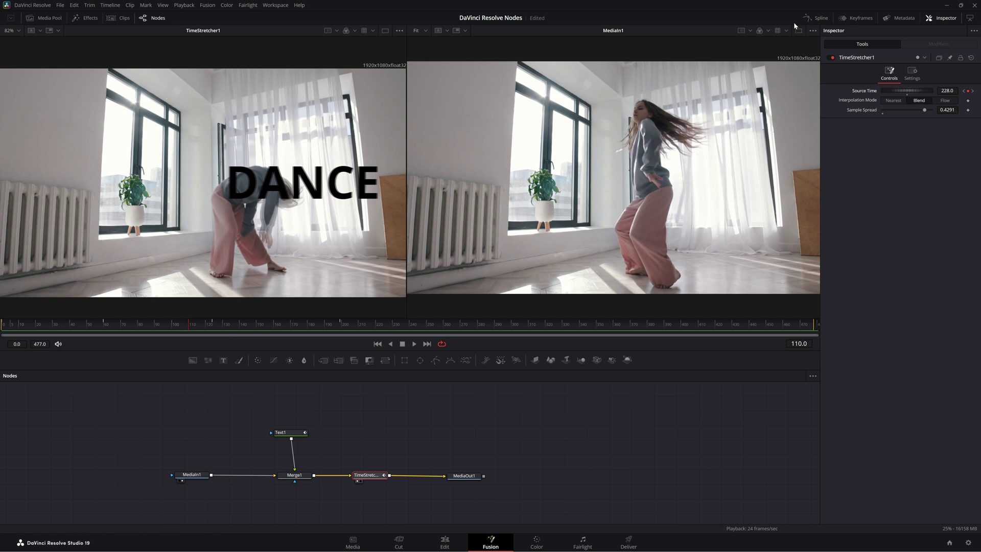
# Show TimeStretcher1's Source Time curve in the Spline editor and select its frame-60 keyframe.
pyautogui.click(820, 20)
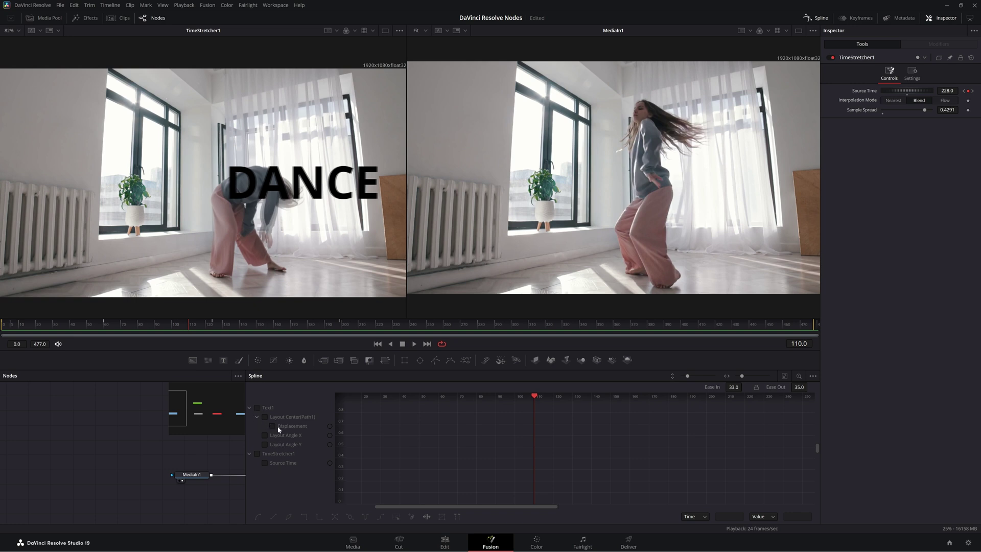
pyautogui.click(265, 463)
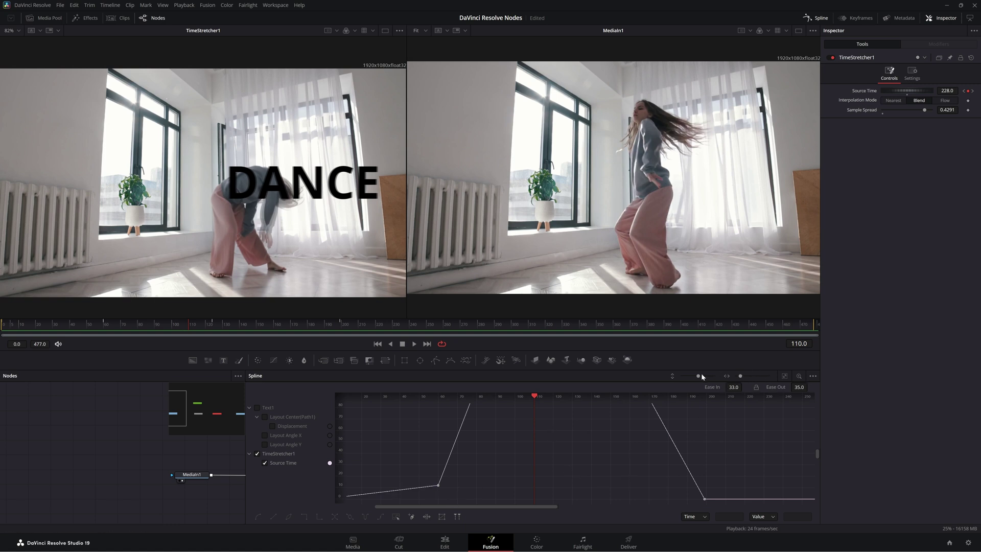
pyautogui.moveTo(699, 376); pyautogui.dragTo(687, 378)
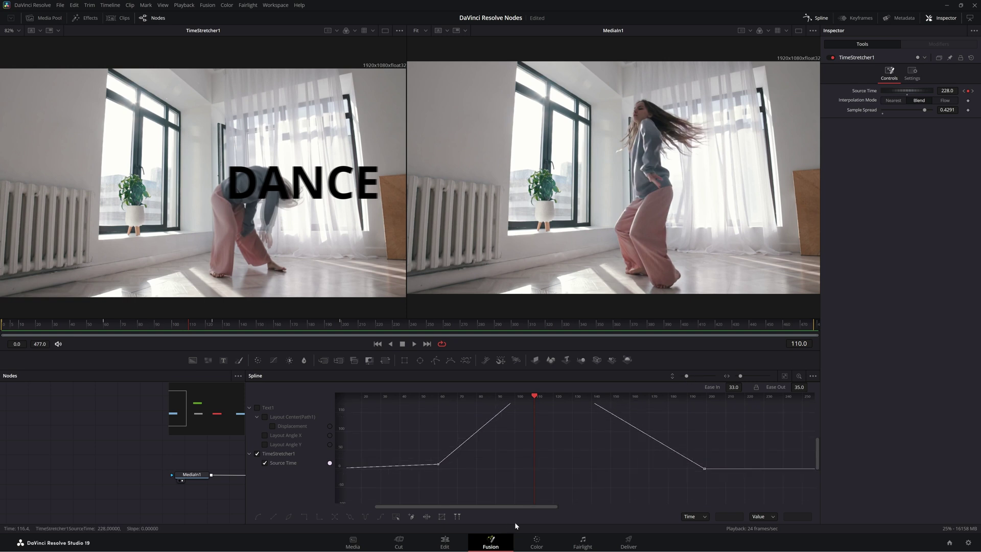
pyautogui.moveTo(552, 507); pyautogui.dragTo(508, 510)
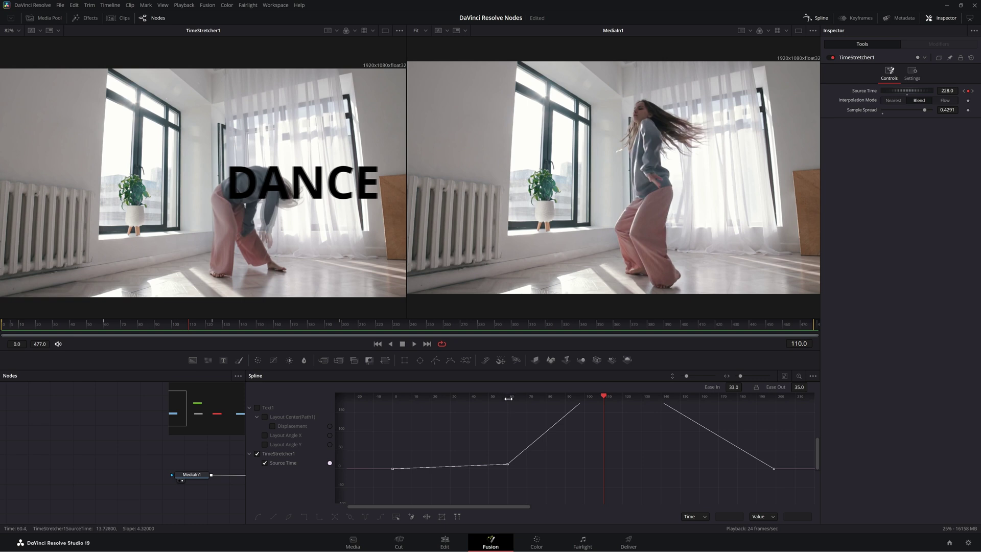
pyautogui.moveTo(187, 327); pyautogui.dragTo(104, 326)
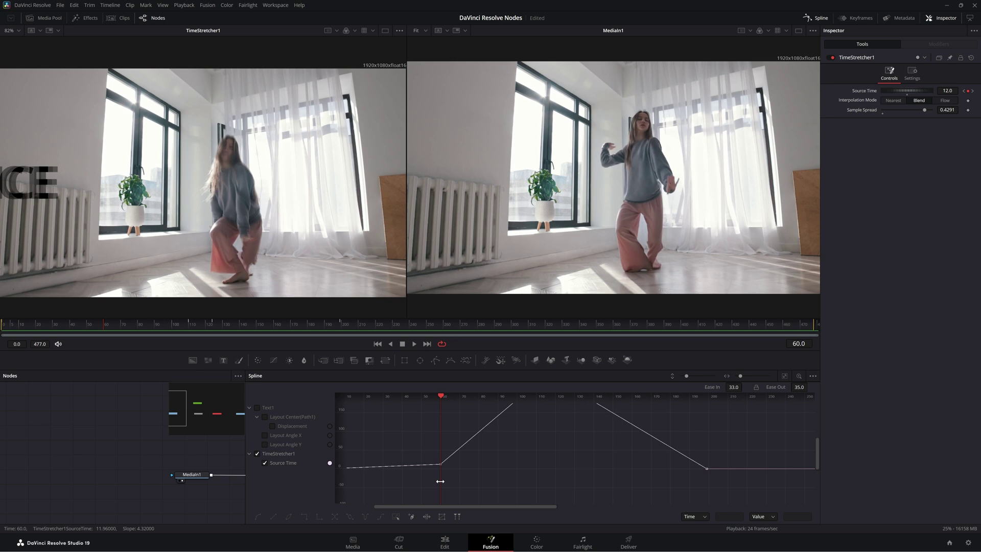
pyautogui.moveTo(425, 448); pyautogui.dragTo(450, 470)
# Make the frame-60 keyframe smooth and ease its incoming and outgoing handles.
pyautogui.rightClick(439, 467)
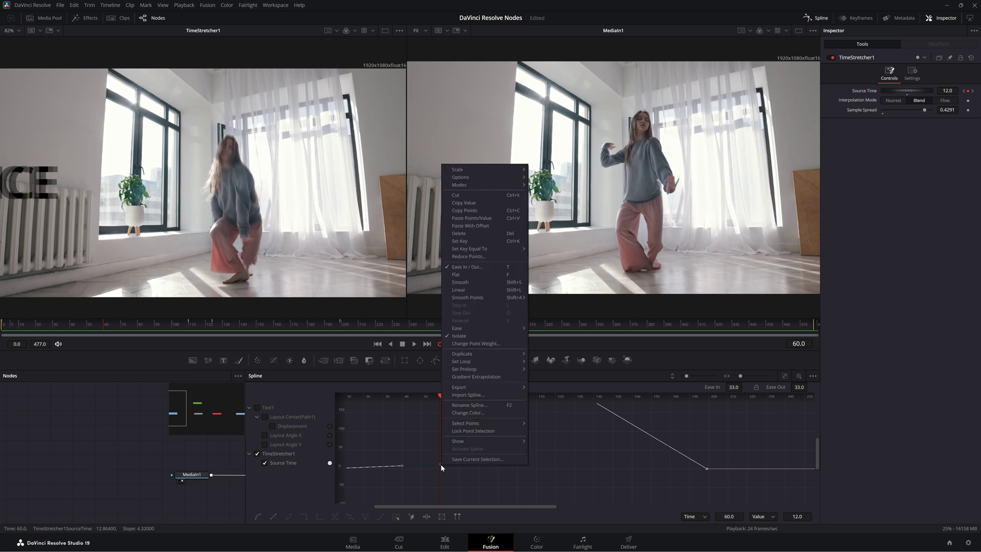
pyautogui.click(468, 282)
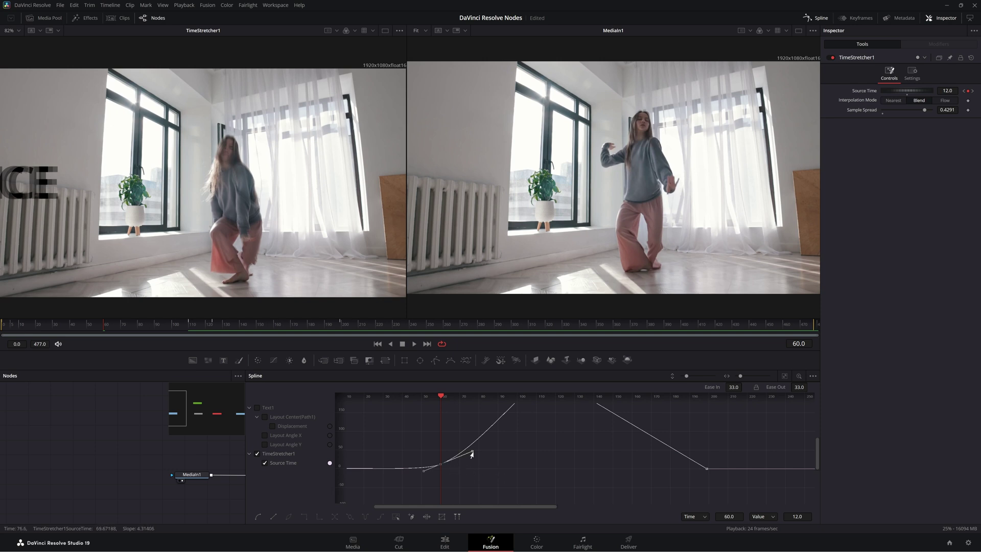
pyautogui.moveTo(472, 453); pyautogui.dragTo(451, 429)
pyautogui.moveTo(422, 475)
pyautogui.mouseDown()
pyautogui.moveTo(420, 467)
pyautogui.moveTo(437, 483)
pyautogui.mouseUp()
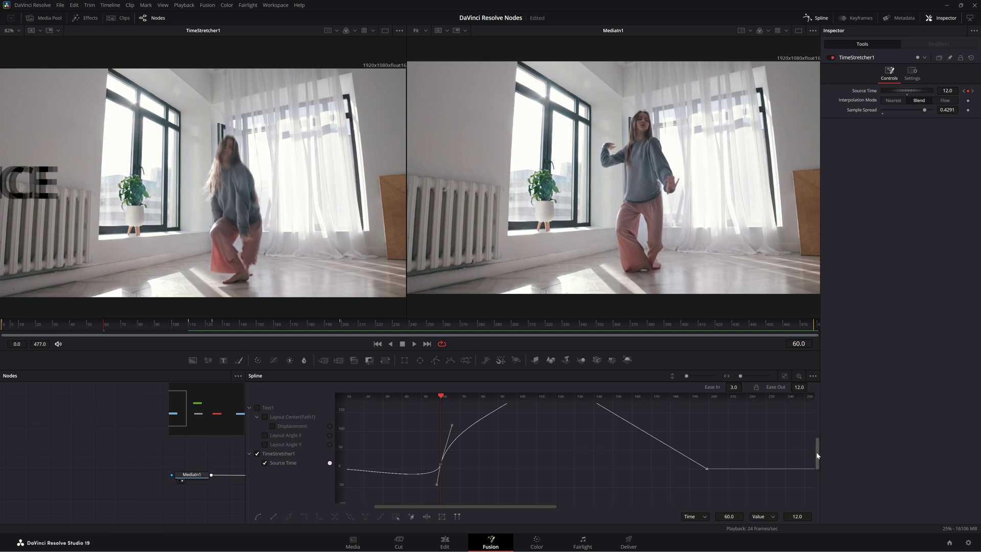
pyautogui.moveTo(816, 455); pyautogui.dragTo(814, 441)
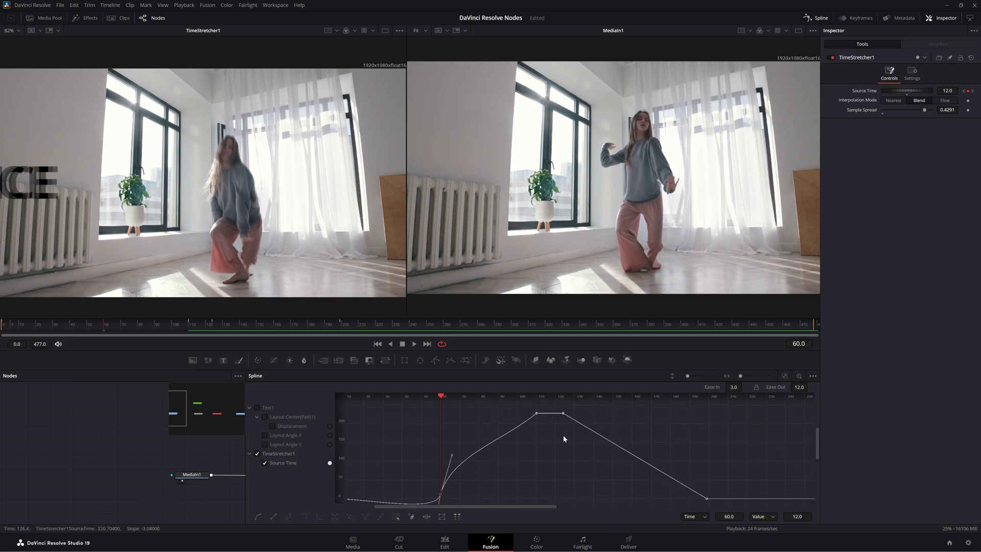
# Ease the curve into the 228 peak, drop it steeply, and flatten its tail into frame 199.
pyautogui.moveTo(559, 433); pyautogui.dragTo(560, 434)
pyautogui.moveTo(503, 442)
pyautogui.mouseDown()
pyautogui.moveTo(535, 457)
pyautogui.moveTo(499, 440)
pyautogui.moveTo(513, 445)
pyautogui.mouseUp()
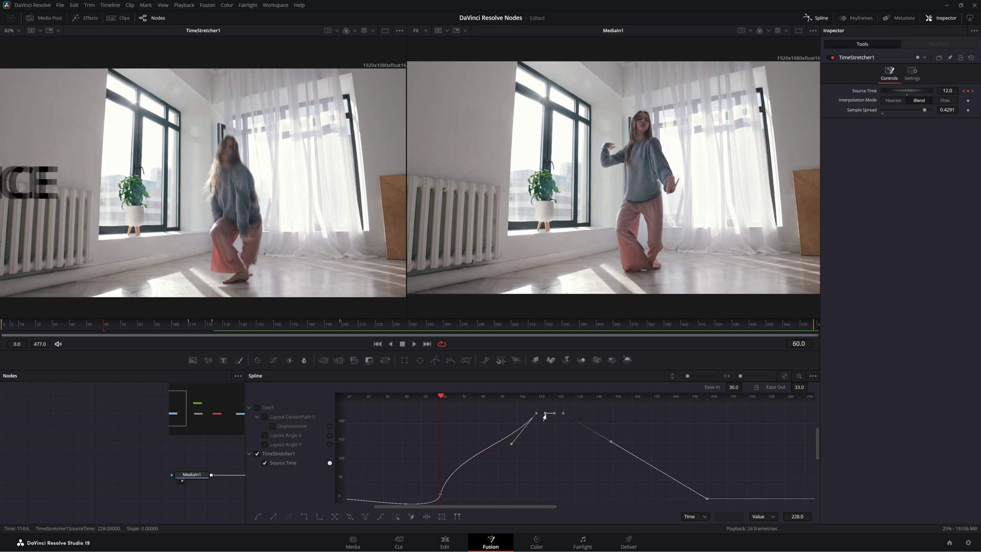
pyautogui.moveTo(543, 416); pyautogui.dragTo(544, 420)
pyautogui.moveTo(609, 445); pyautogui.dragTo(567, 482)
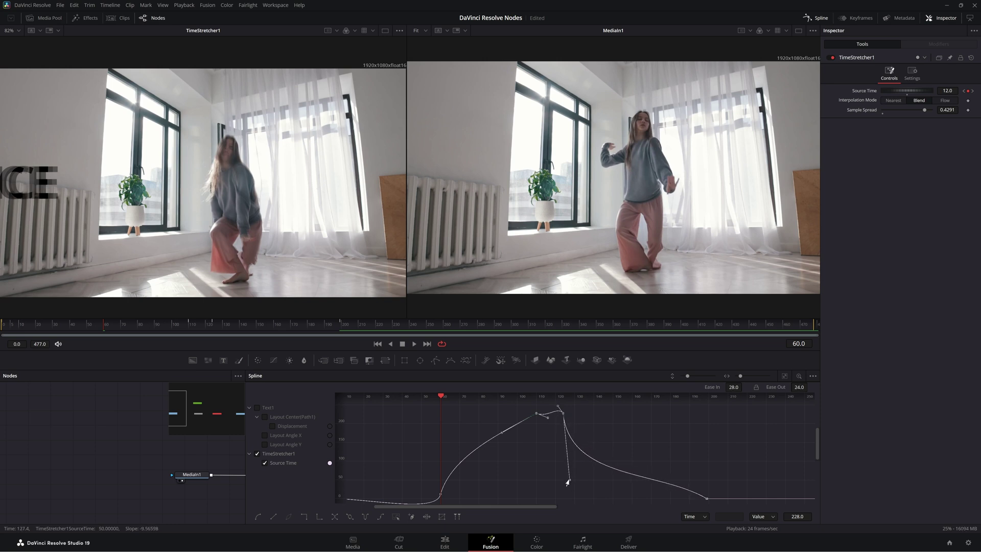
pyautogui.click(706, 498)
pyautogui.moveTo(657, 472); pyautogui.dragTo(655, 497)
# Preview the timing, then flatten the curve's approach to the frame-60 keyframe.
pyautogui.click(377, 344)
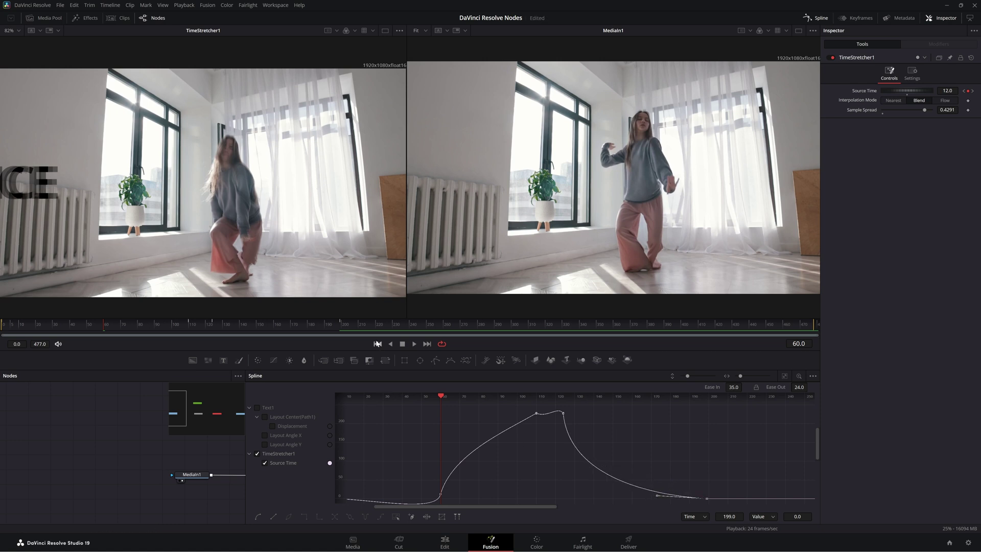
pyautogui.click(413, 343)
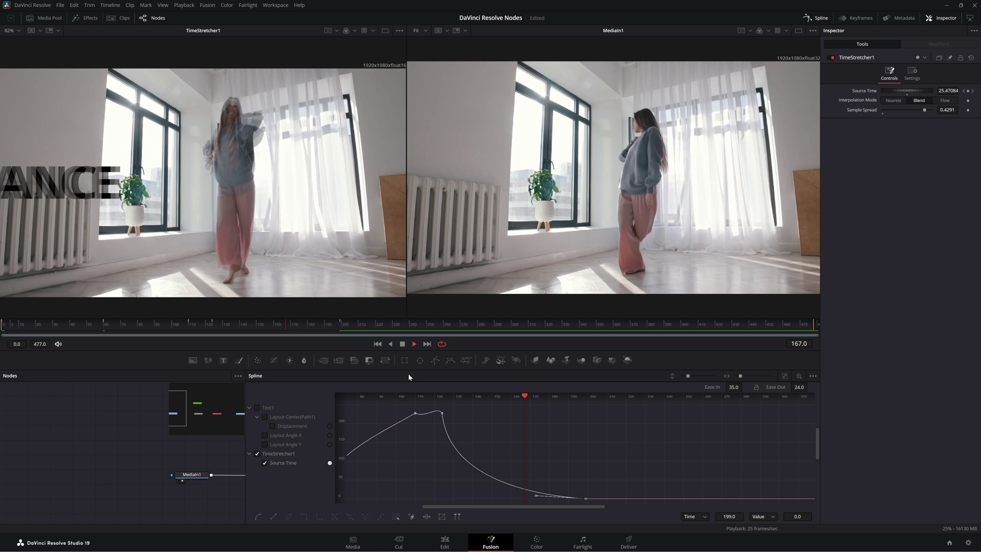
pyautogui.click(377, 343)
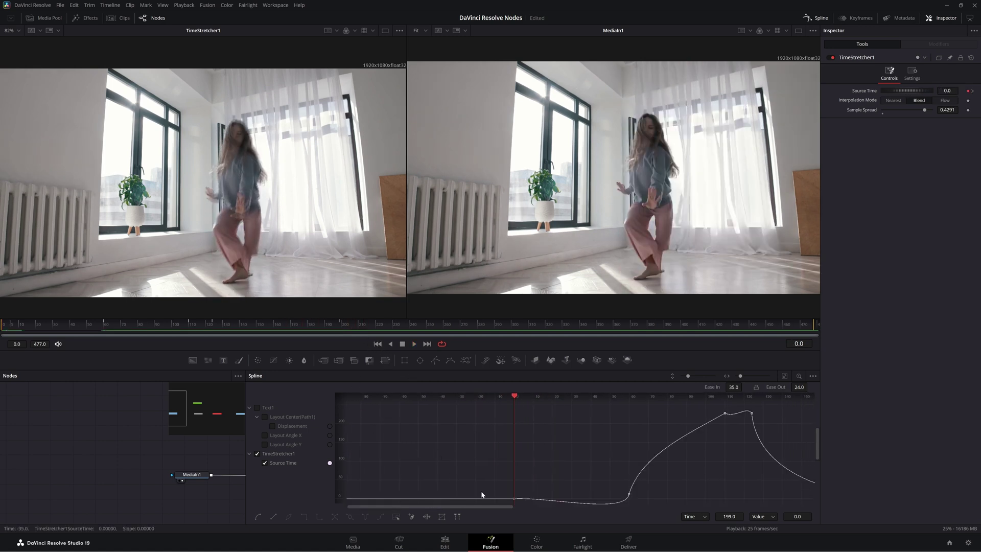
pyautogui.click(628, 497)
pyautogui.moveTo(815, 442); pyautogui.dragTo(818, 451)
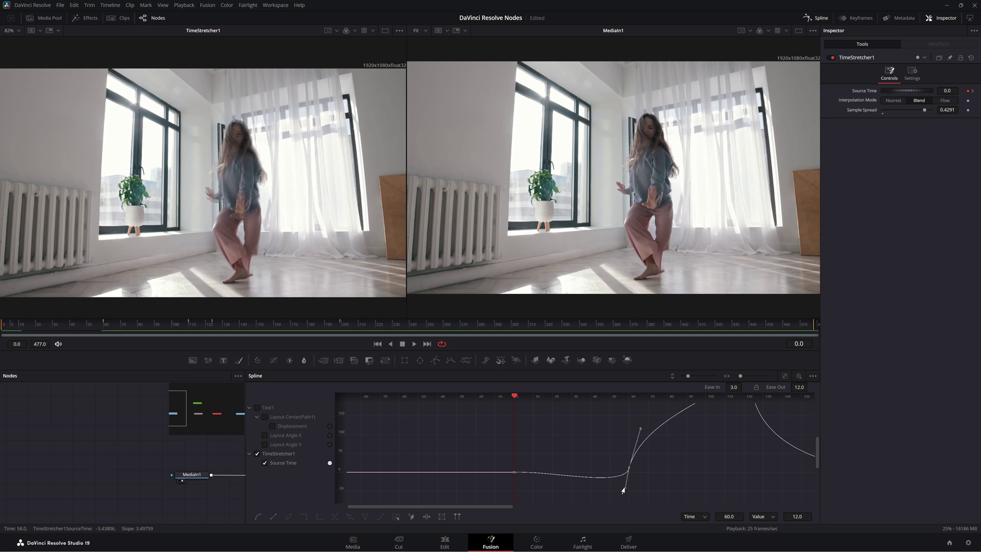
pyautogui.moveTo(623, 489); pyautogui.dragTo(625, 476)
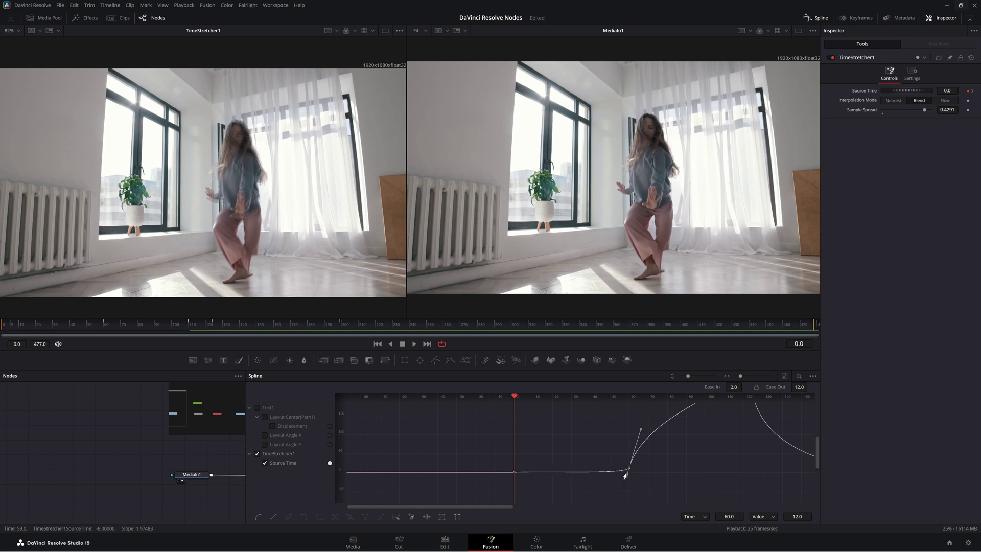
# Replay the retimed clip and close the Spline editor.
pyautogui.click(414, 343)
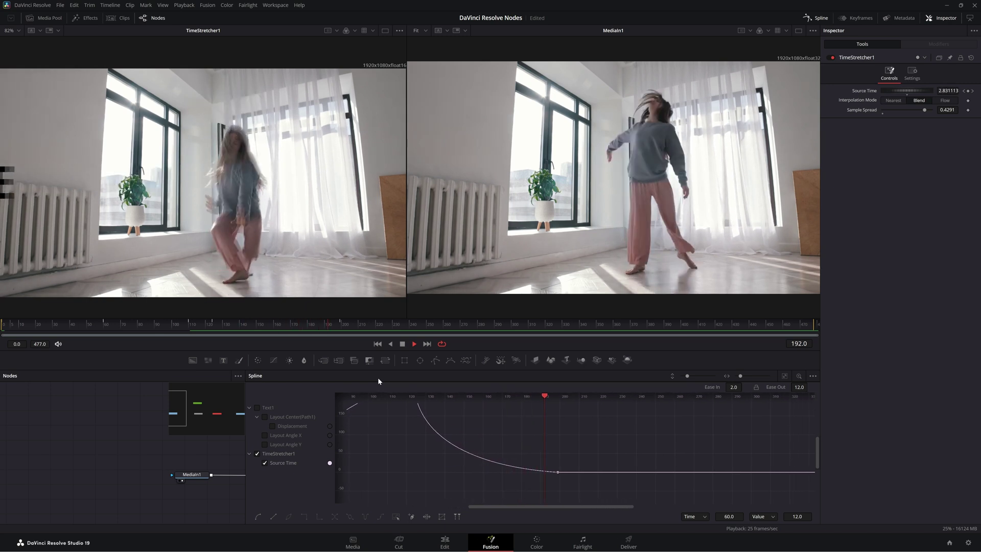
pyautogui.press('space')
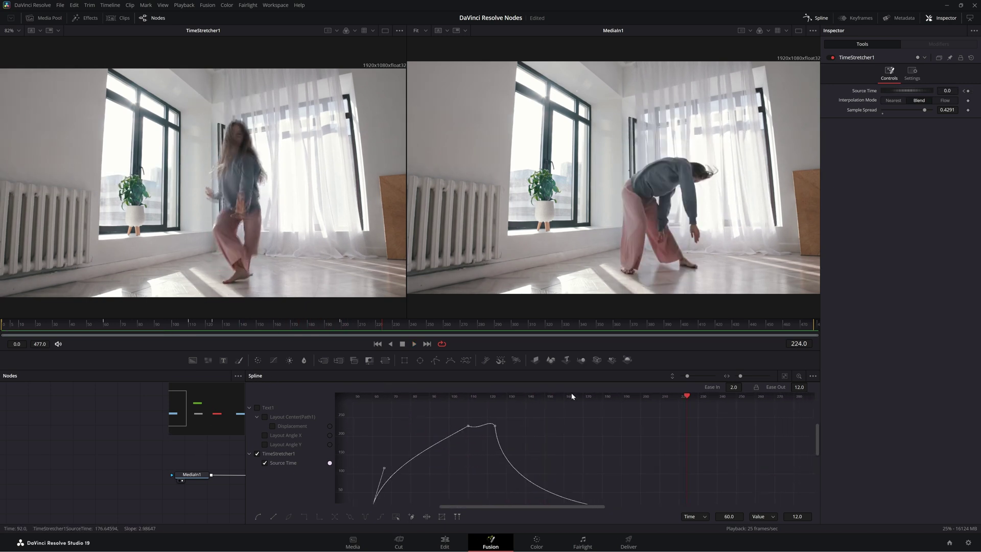
pyautogui.click(815, 18)
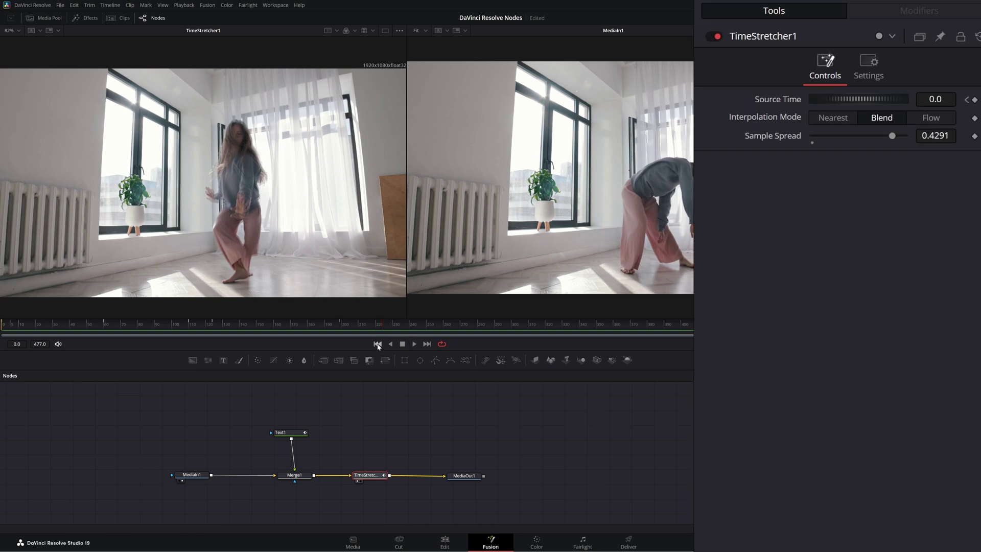
# Keyframe Sample Spread at frame 0, adjusting it between 0.0 and 0.5.
pyautogui.click(377, 344)
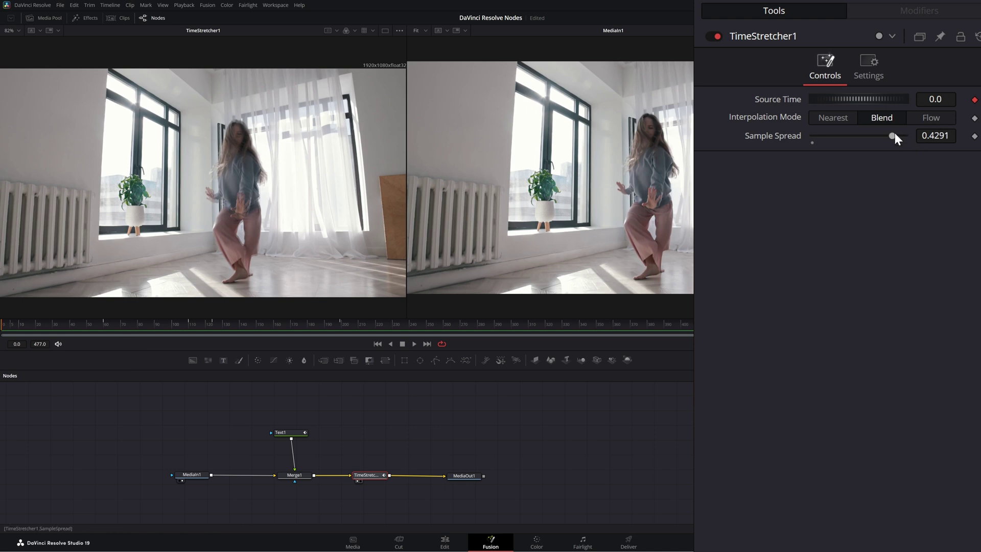
pyautogui.moveTo(892, 134); pyautogui.dragTo(725, 140)
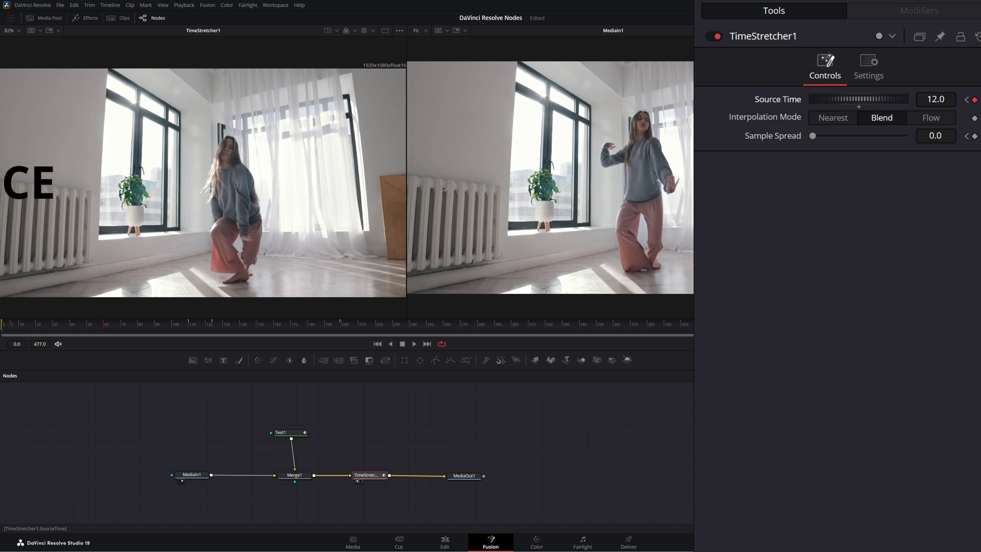
pyautogui.click(974, 135)
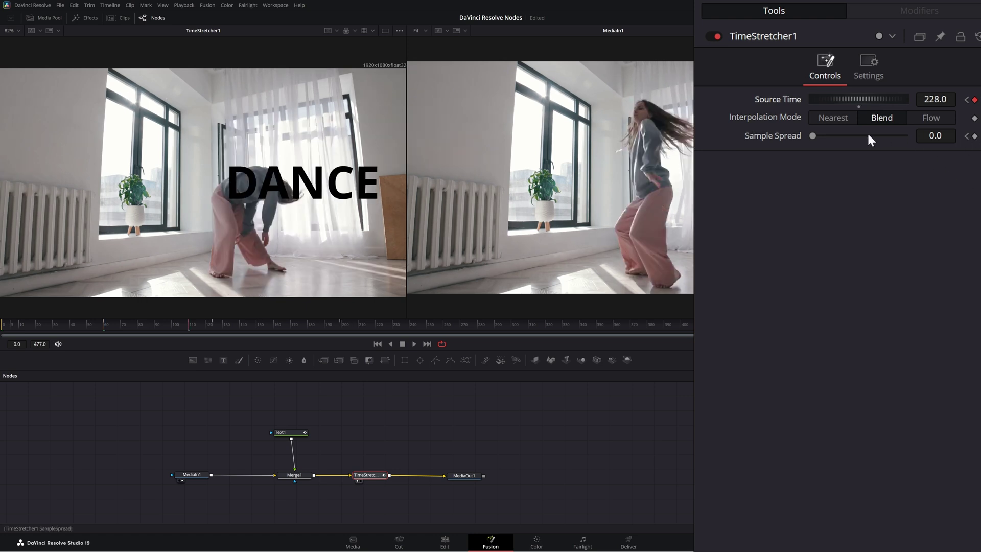
pyautogui.moveTo(817, 136); pyautogui.dragTo(948, 142)
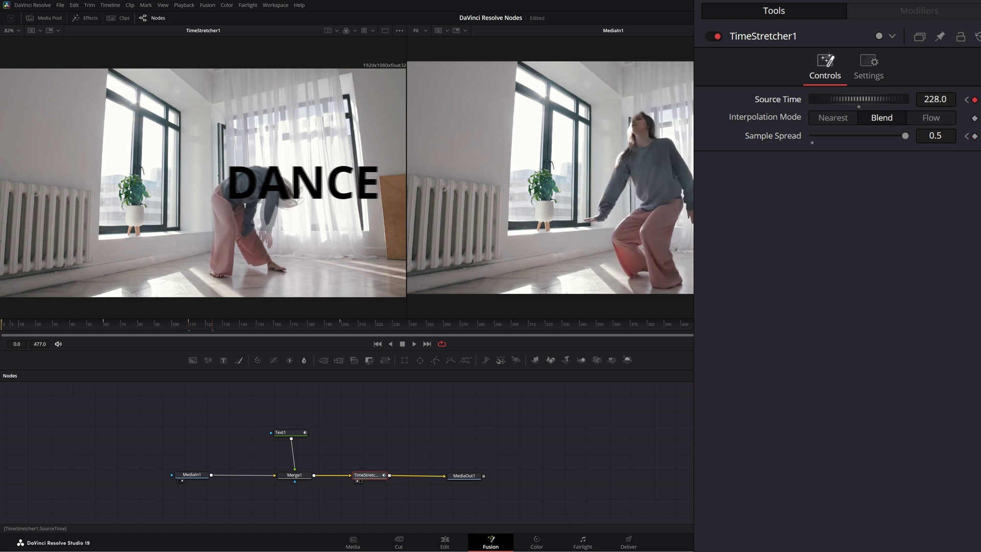
pyautogui.moveTo(906, 136); pyautogui.dragTo(799, 139)
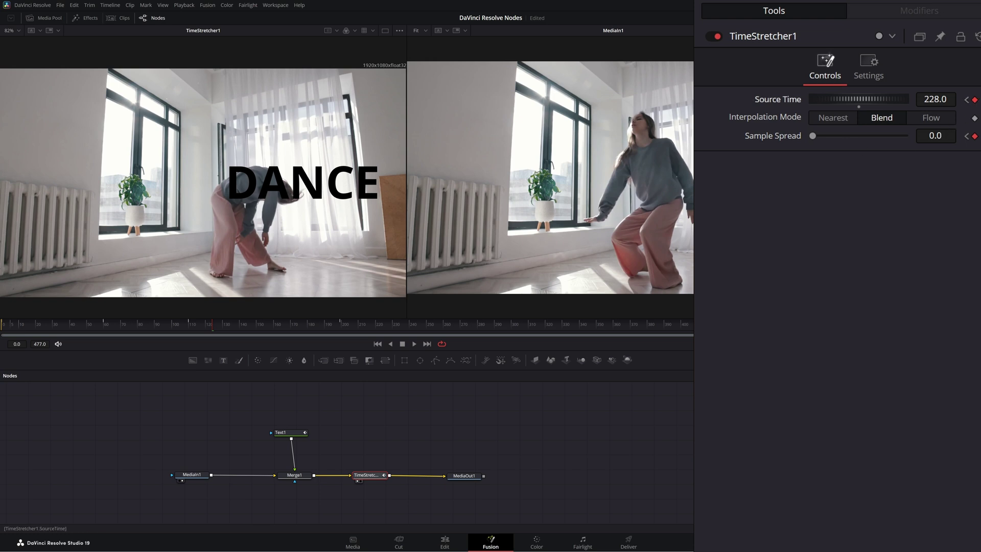
# Enter Source Time 0, raise Sample Spread to about 0.46, and preview the animation.
pyautogui.doubleClick(935, 99)
pyautogui.write('0')
pyautogui.press('Return')
pyautogui.moveTo(812, 137); pyautogui.dragTo(914, 149)
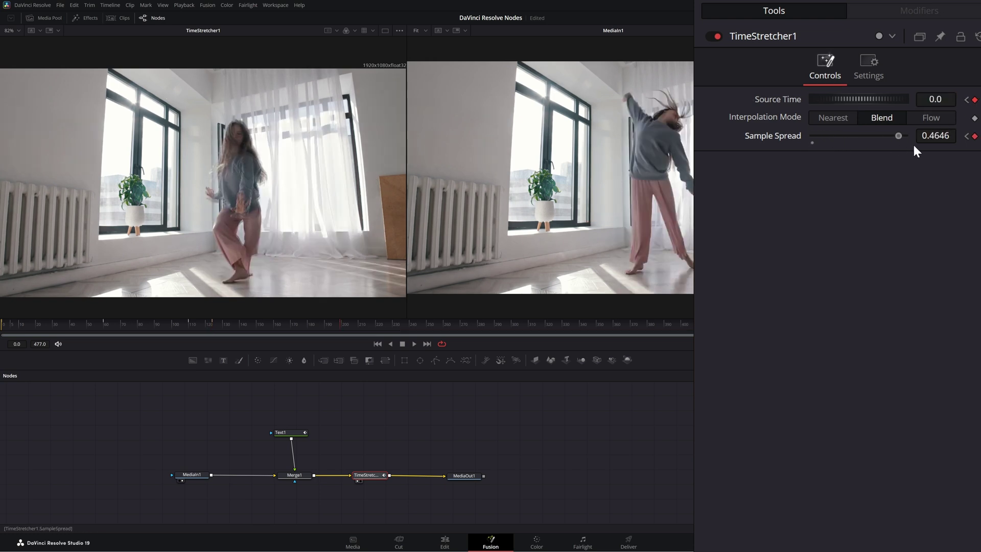
pyautogui.click(380, 345)
pyautogui.click(414, 344)
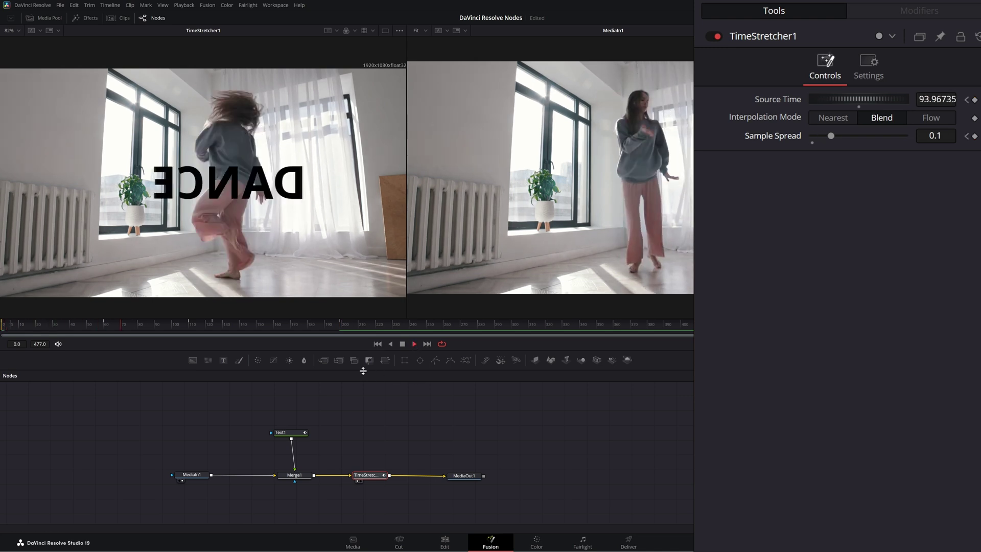
pyautogui.click(402, 344)
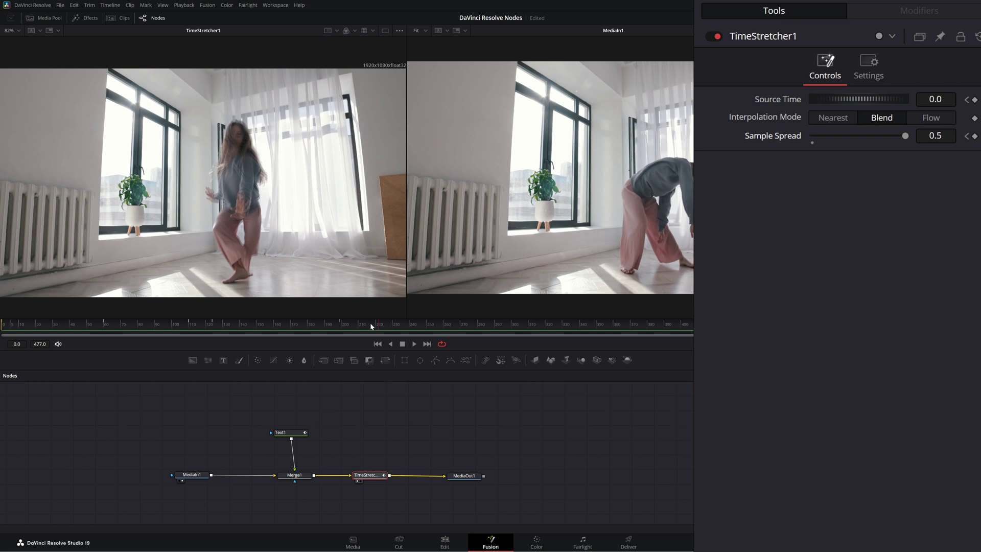
pyautogui.moveTo(370, 326); pyautogui.dragTo(84, 324)
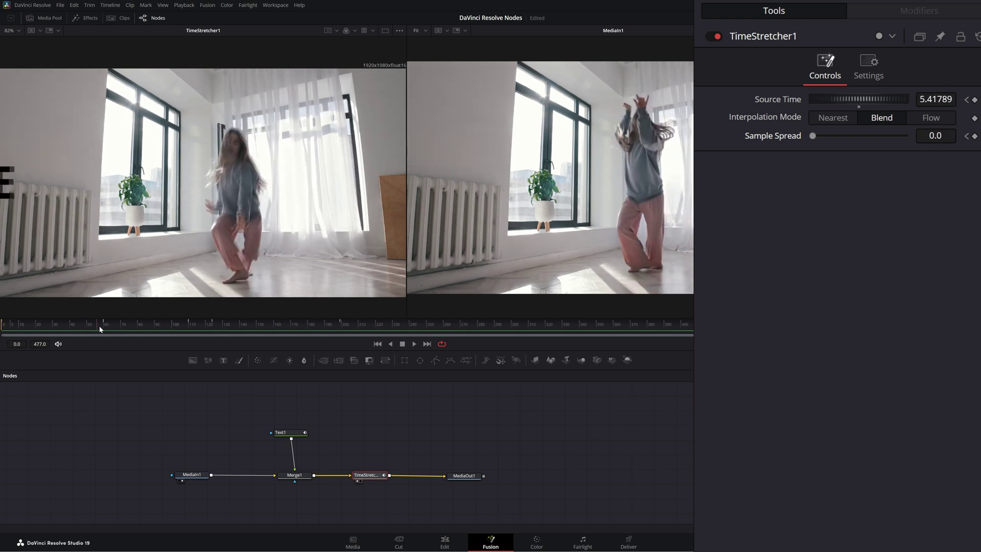
pyautogui.moveTo(100, 328); pyautogui.dragTo(106, 329)
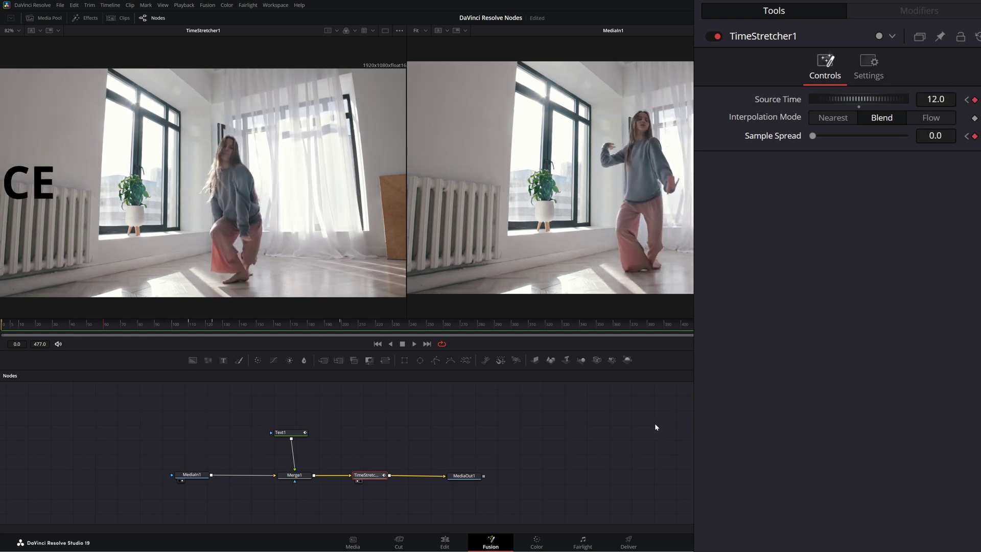